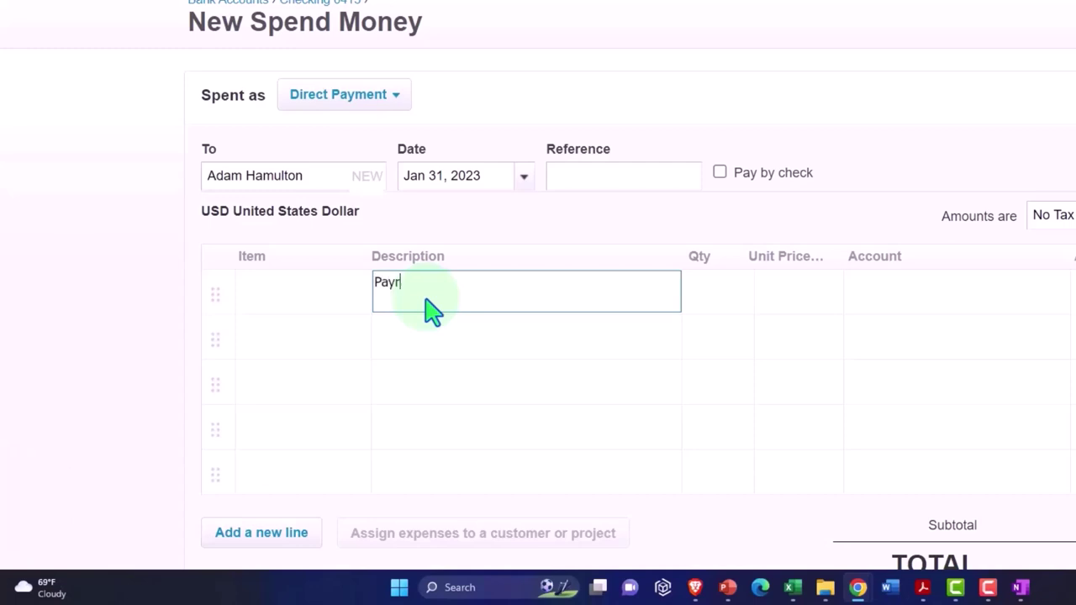
# Finish the Payroll description on line 1 and keep quantity 1.00.
pyautogui.write('oll')
pyautogui.press('Tab')
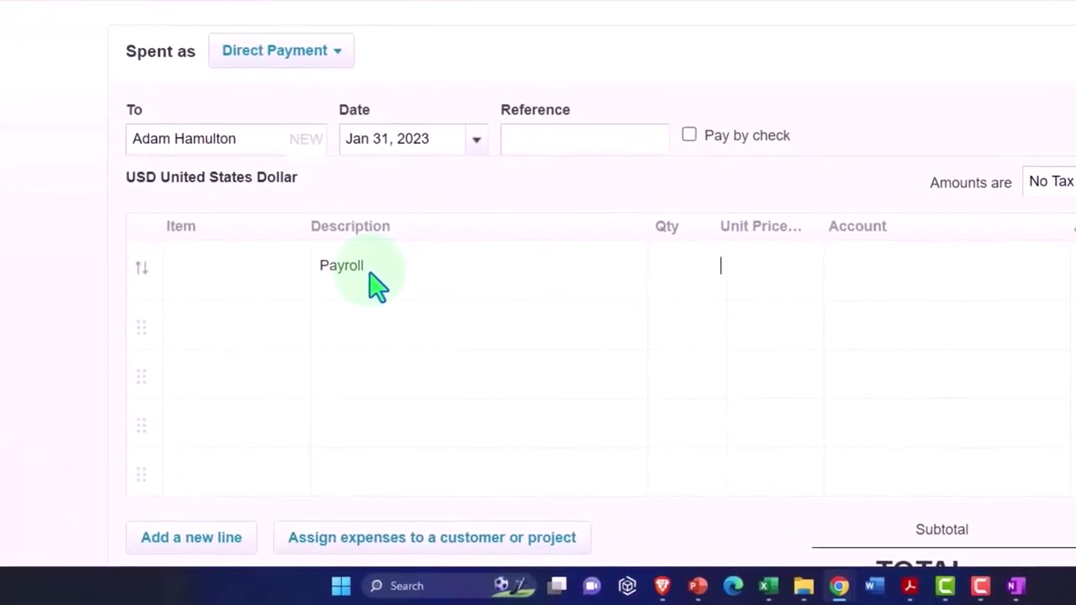
pyautogui.press('Tab')
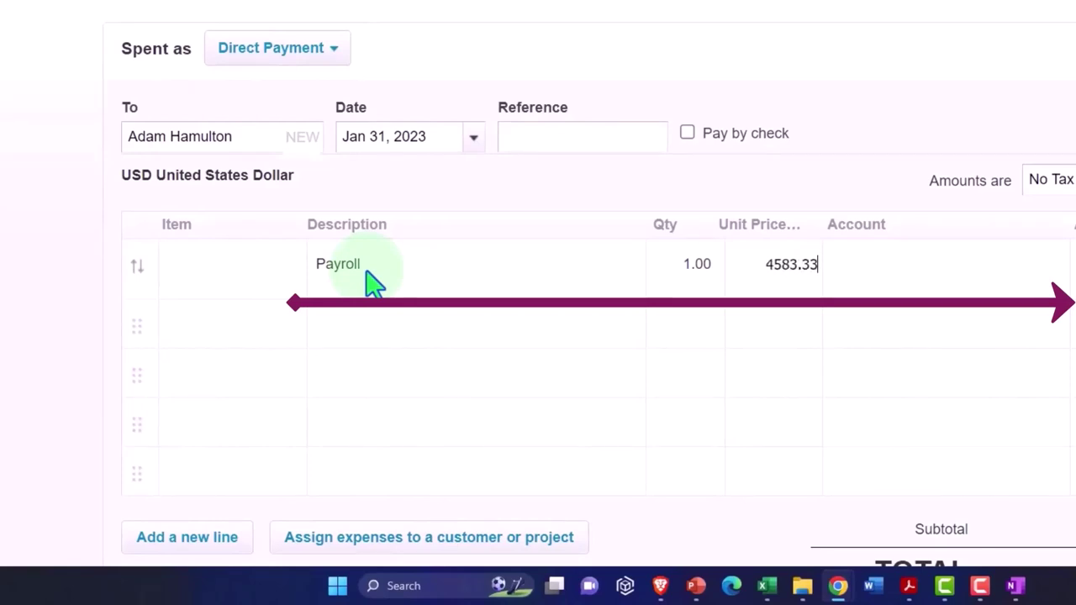
# Code the 4,583.33 line to 6680 - Wages & Salaries and start a second line.
pyautogui.write('payro')
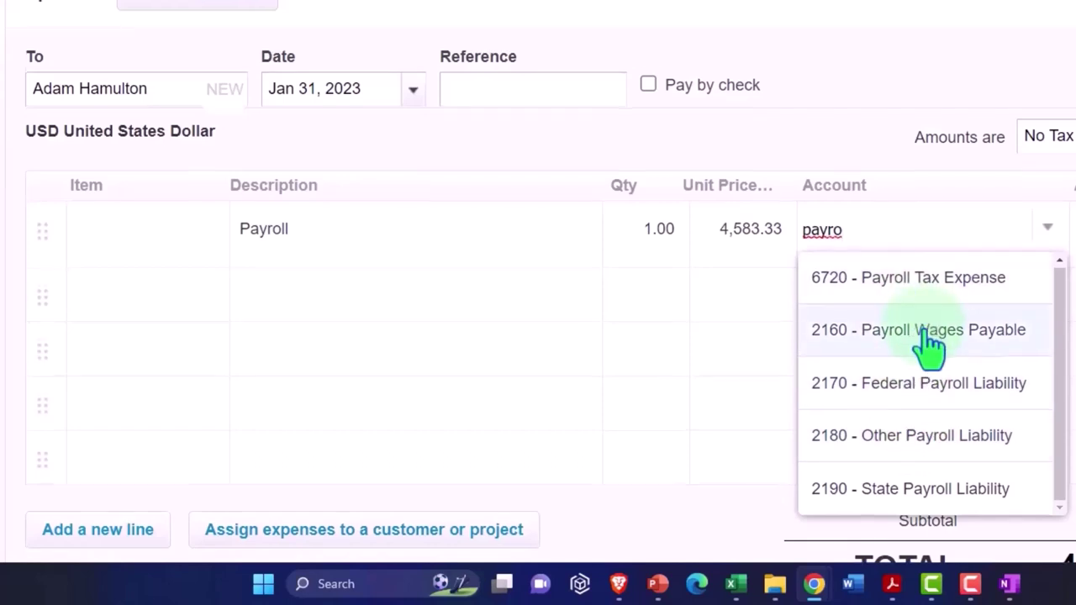
pyautogui.scroll(-2, 931, 352)
pyautogui.scroll(2, 927, 353)
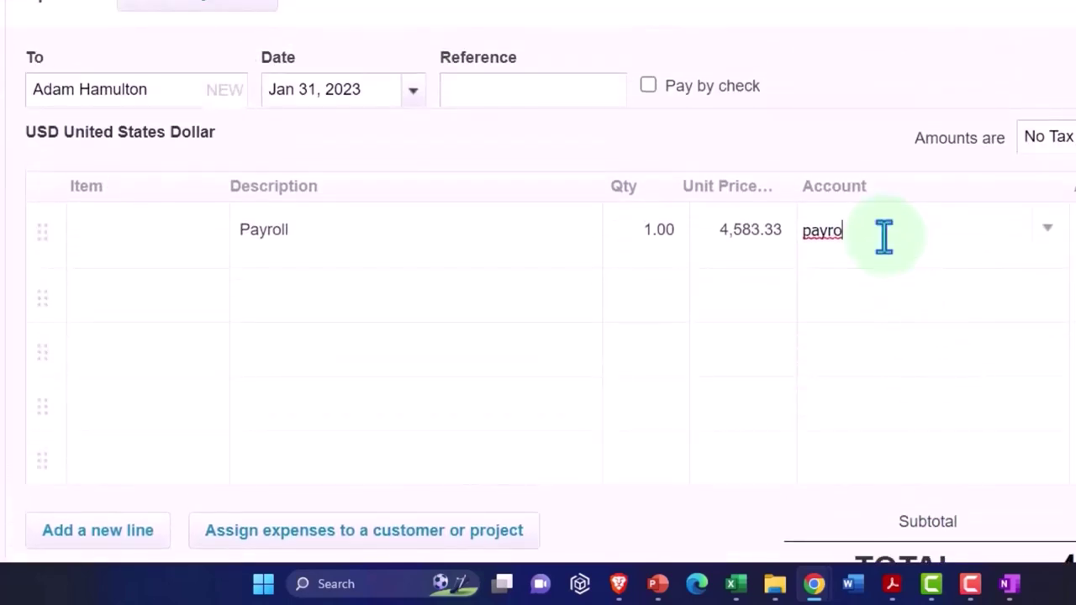
pyautogui.press('BackSpace')
pyautogui.press('BackSpace')
pyautogui.press('BackSpace')
pyautogui.press('BackSpace')
pyautogui.press('BackSpace')
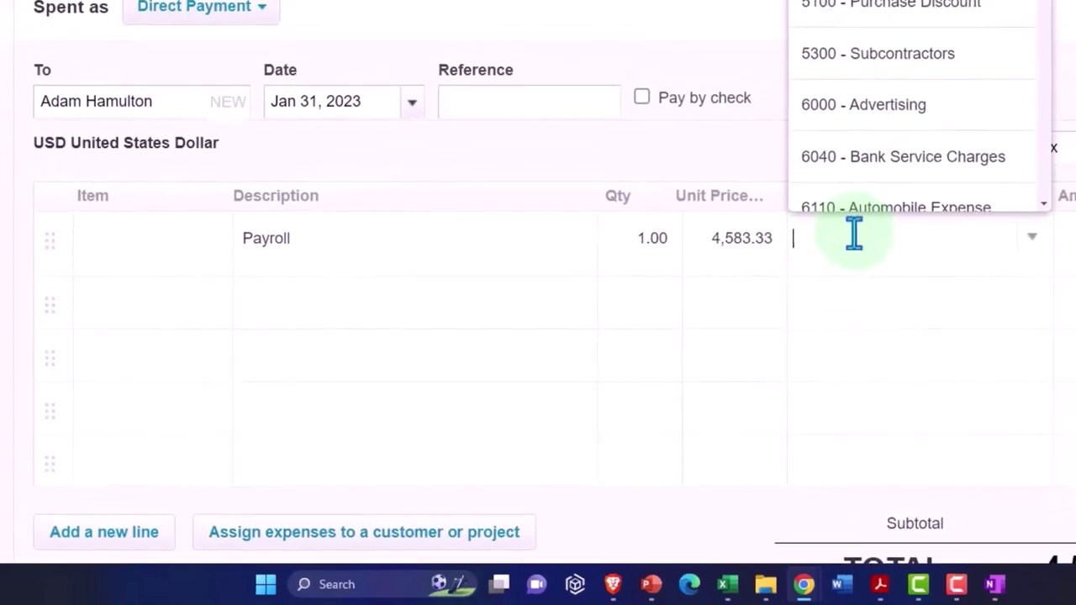
pyautogui.write('wa')
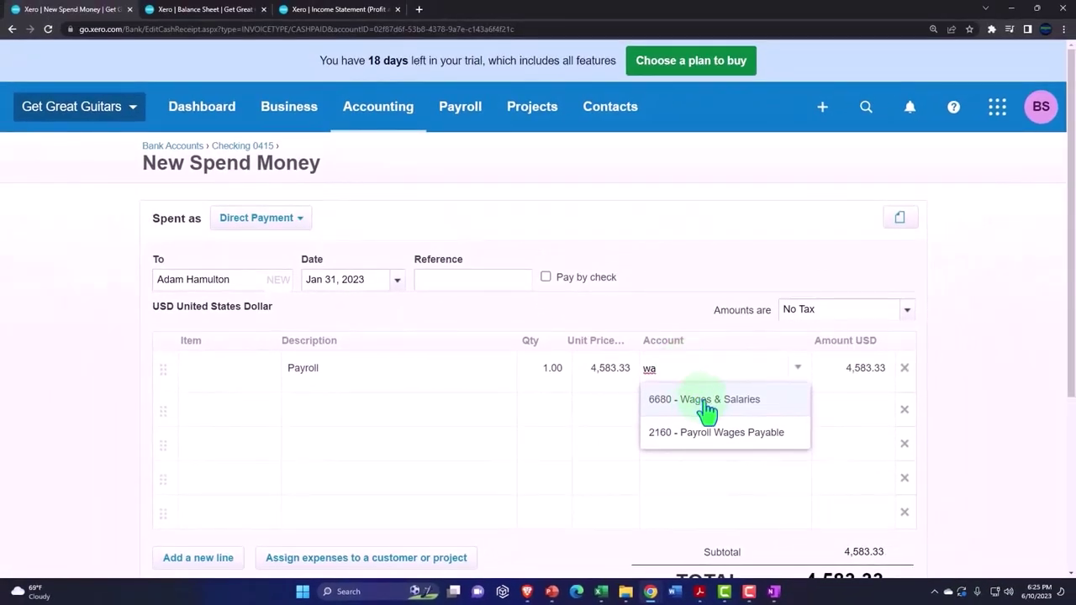
pyautogui.click(706, 402)
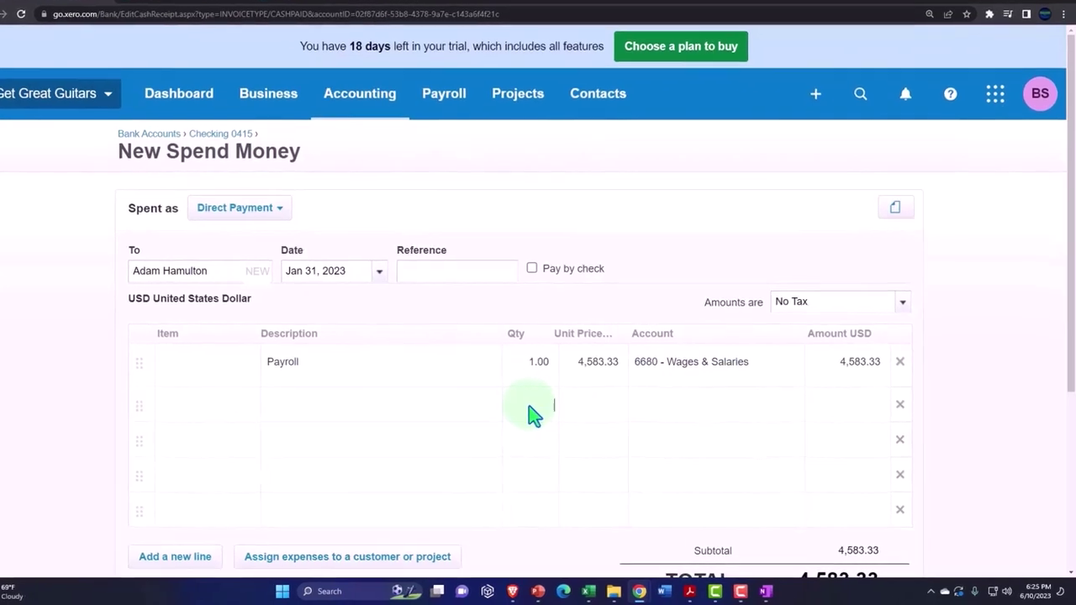
pyautogui.press('Tab')
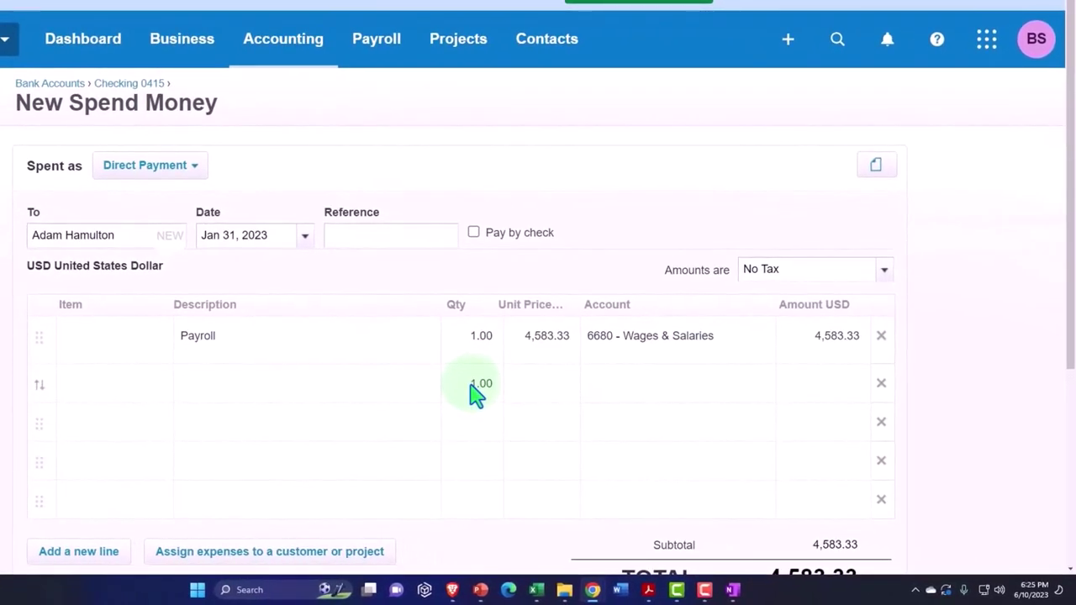
pyautogui.moveTo(536, 590)
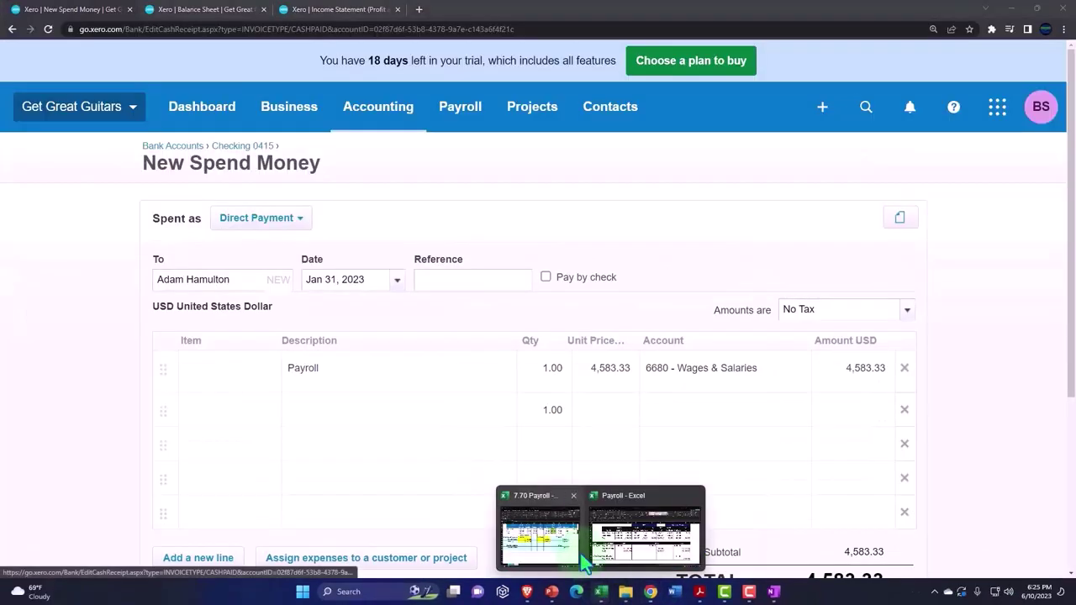
pyautogui.click(586, 557)
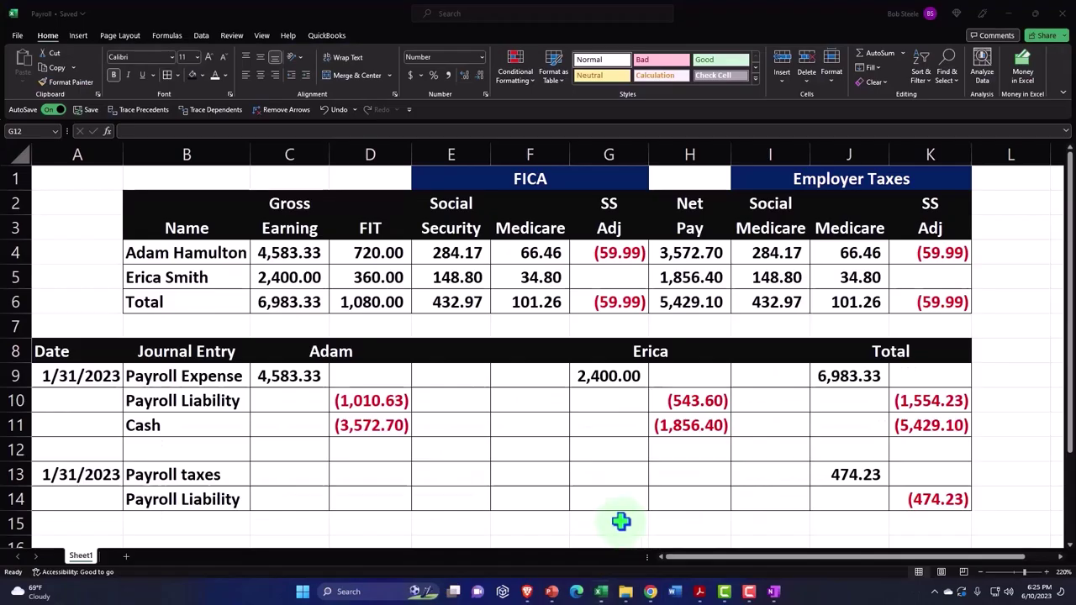
pyautogui.click(307, 377)
pyautogui.click(354, 397)
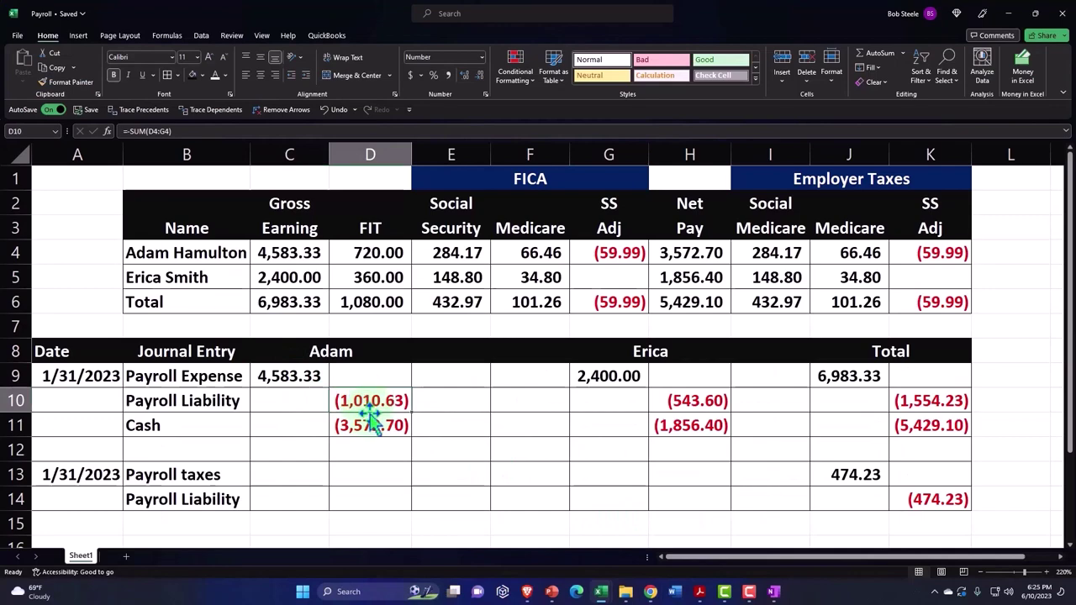
pyautogui.click(1006, 17)
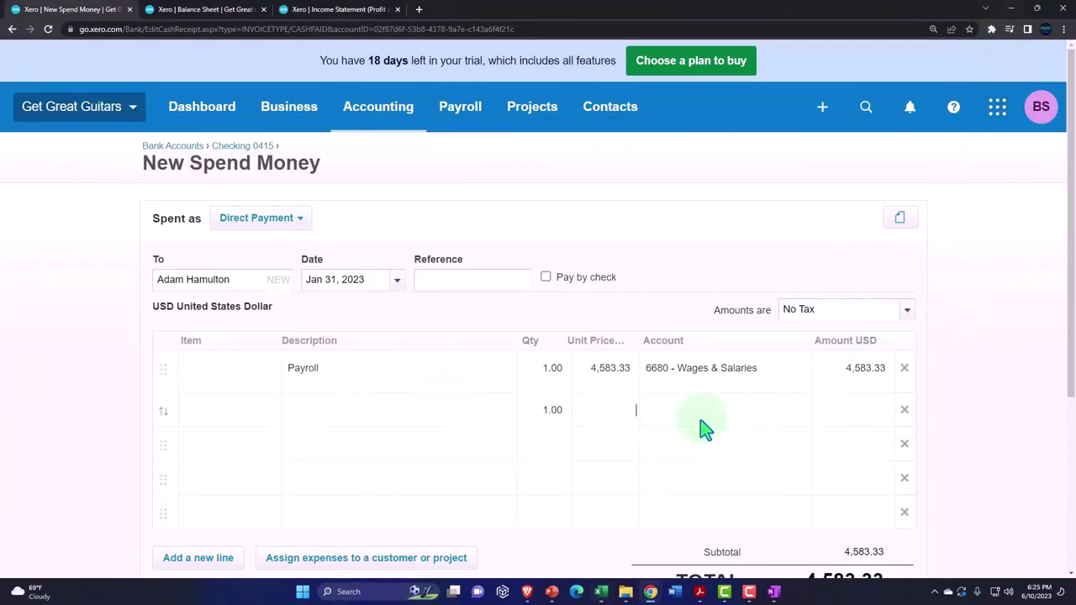
# Enter -1,010.63 on line 2 coded to 2170 - Federal Payroll Liability, making the total 3,572.70.
pyautogui.write('-1010.63')
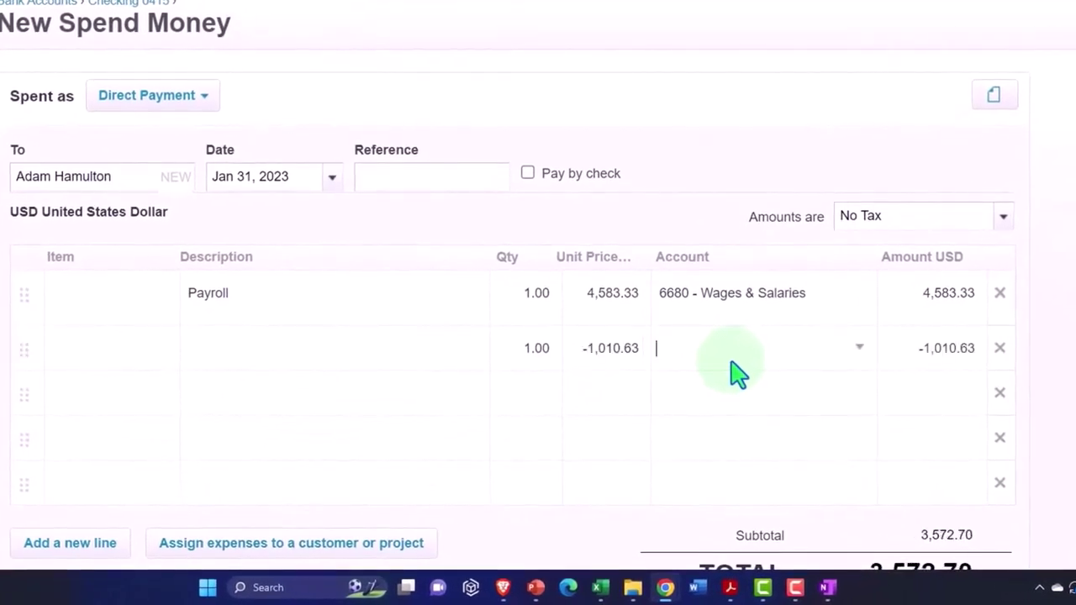
pyautogui.click(731, 363)
pyautogui.write('payr')
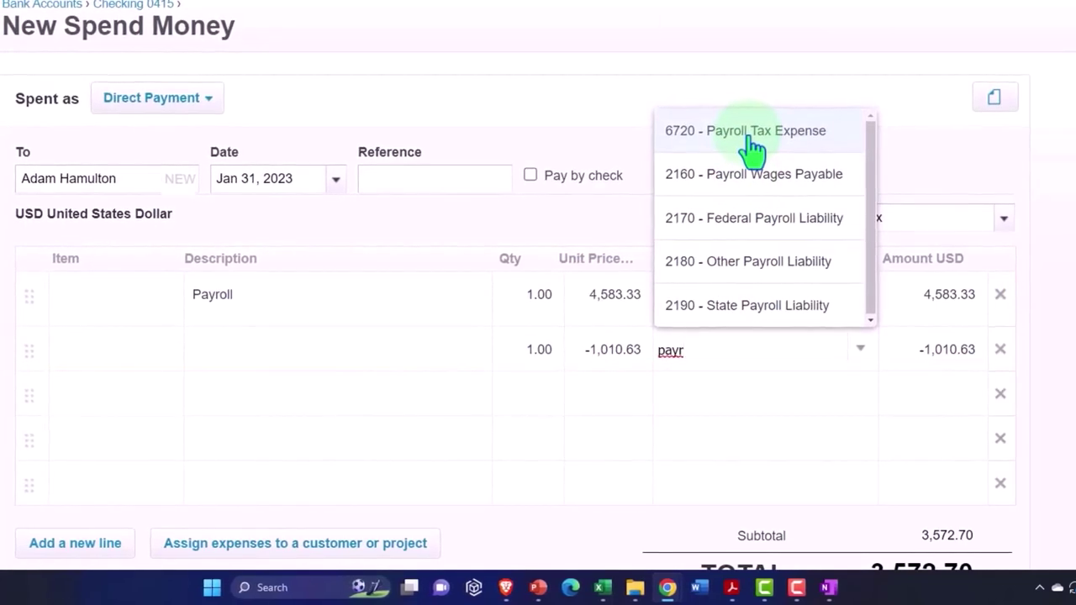
pyautogui.click(761, 238)
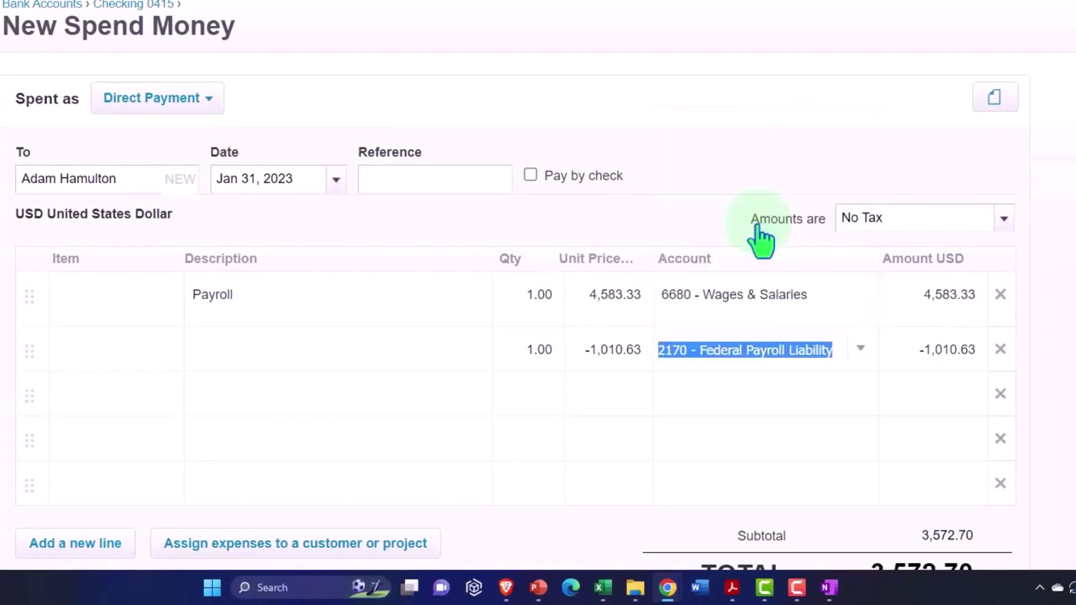
pyautogui.press('Tab')
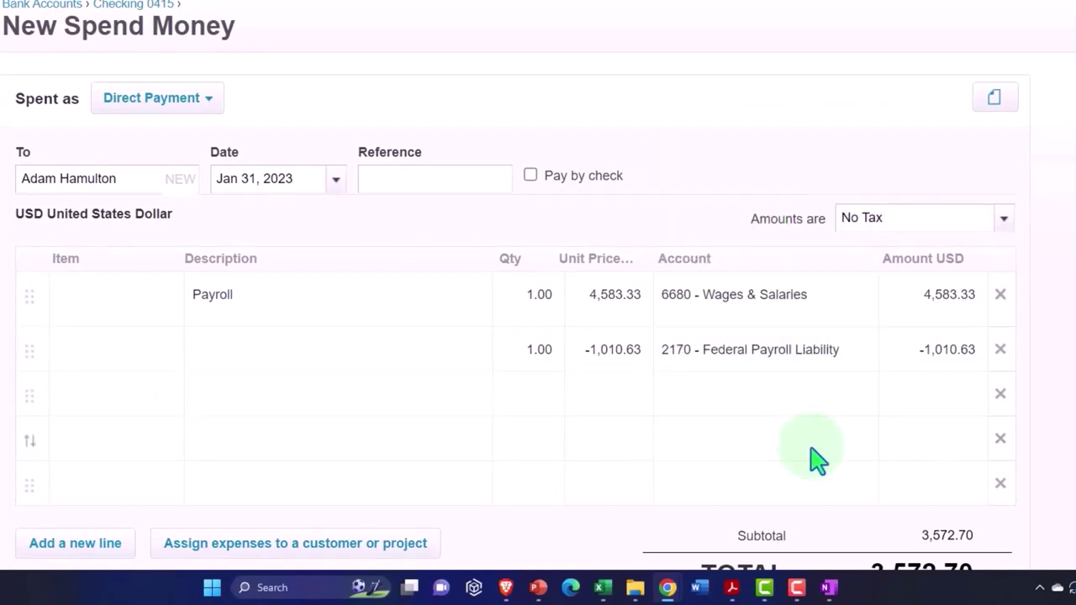
pyautogui.scroll(-1, 817, 458)
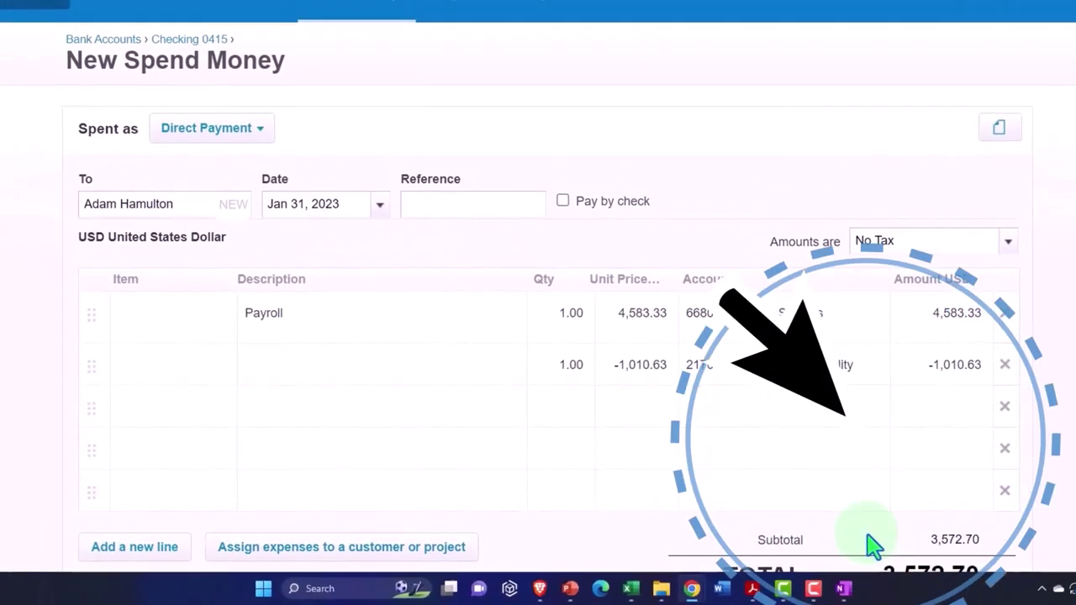
pyautogui.moveTo(635, 591)
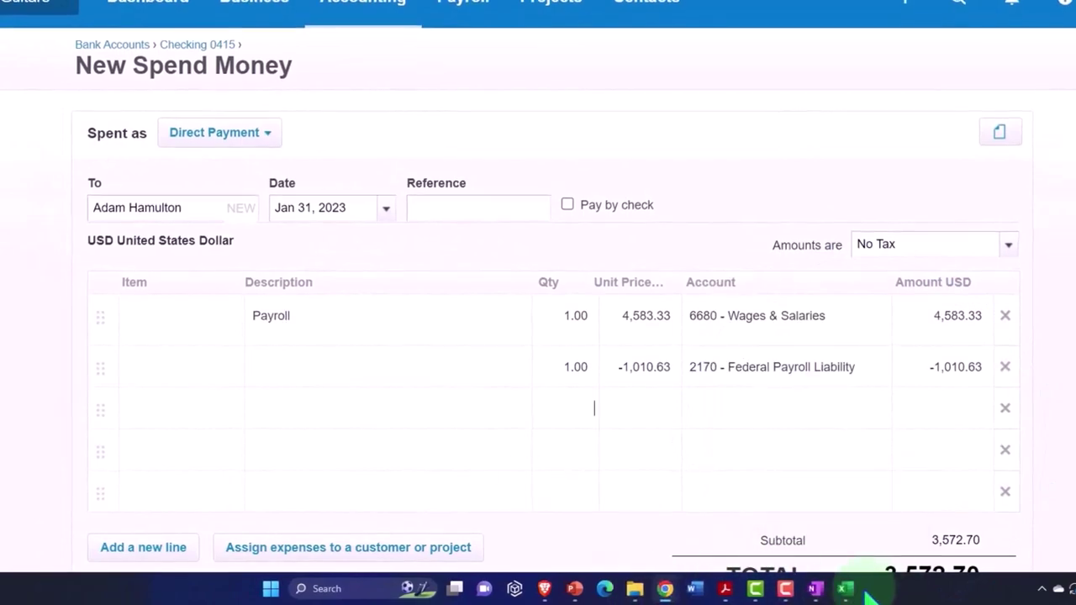
pyautogui.moveTo(836, 589)
pyautogui.click(772, 551)
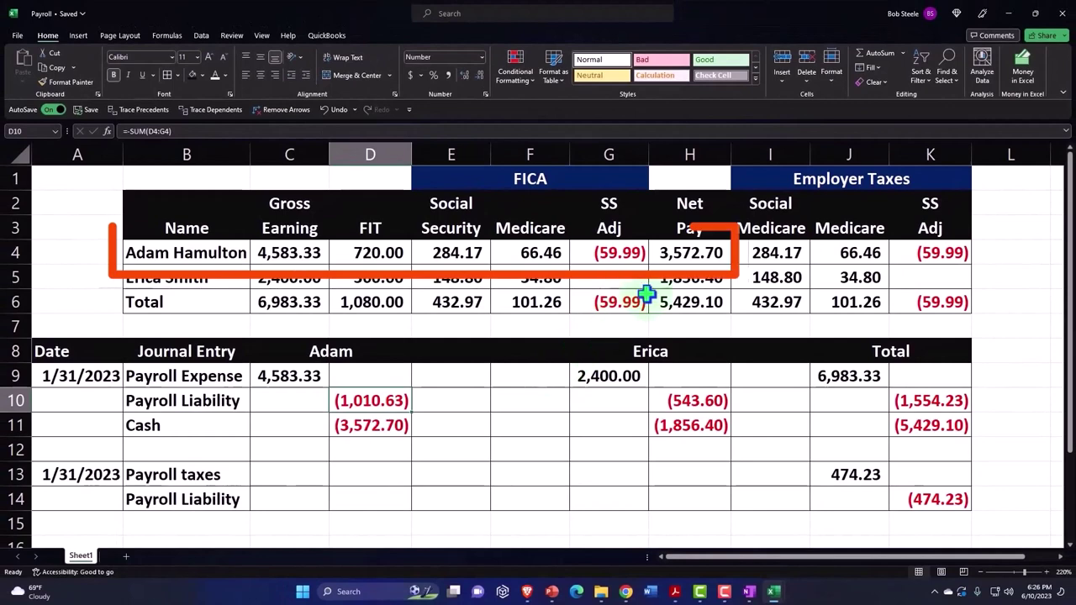
pyautogui.click(690, 251)
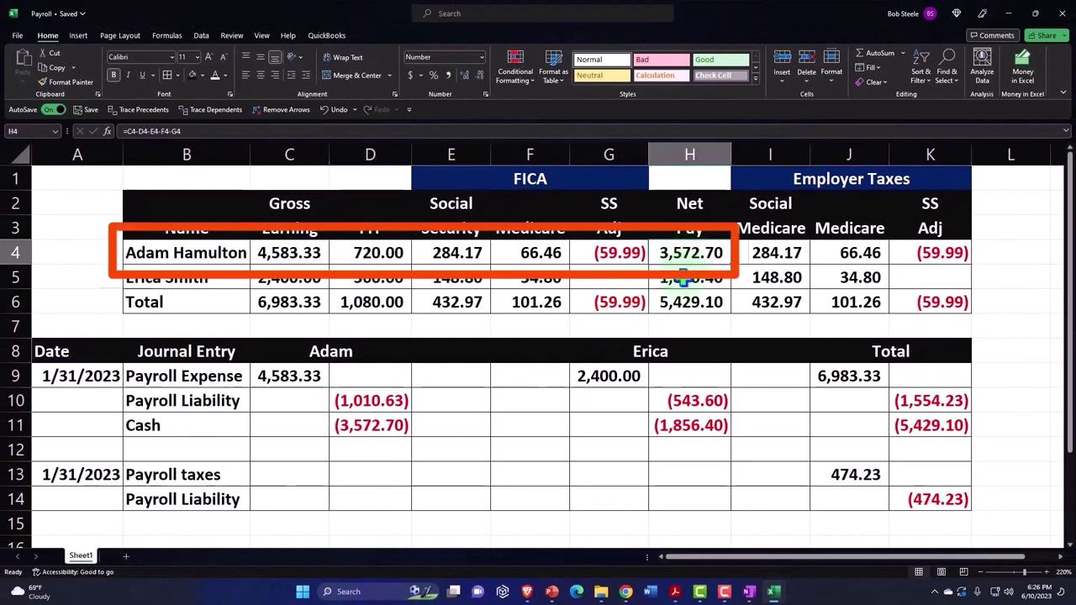
pyautogui.click(283, 253)
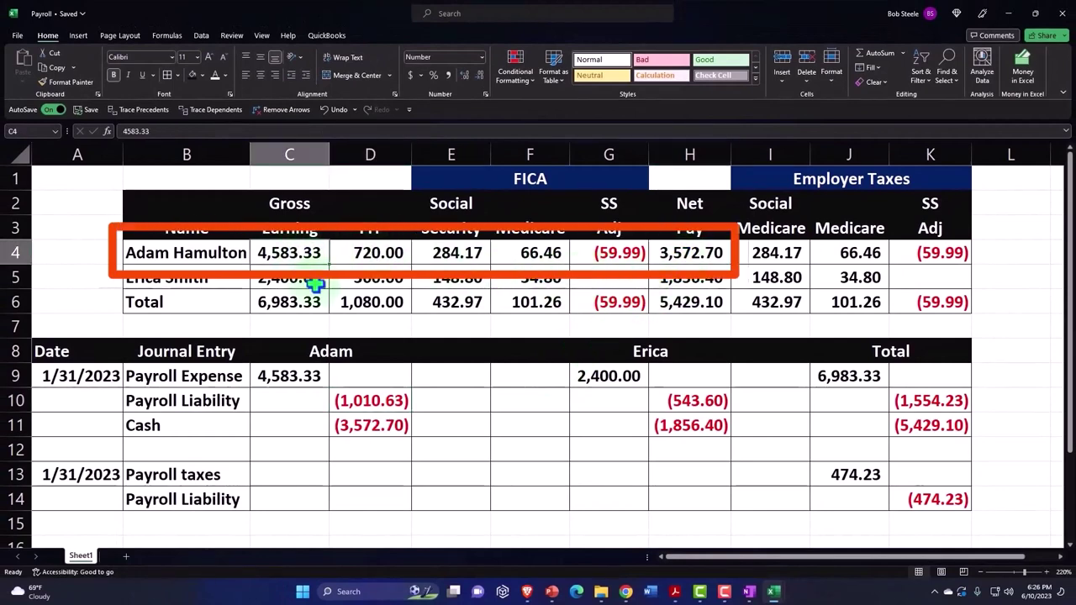
pyautogui.moveTo(377, 255); pyautogui.dragTo(620, 244)
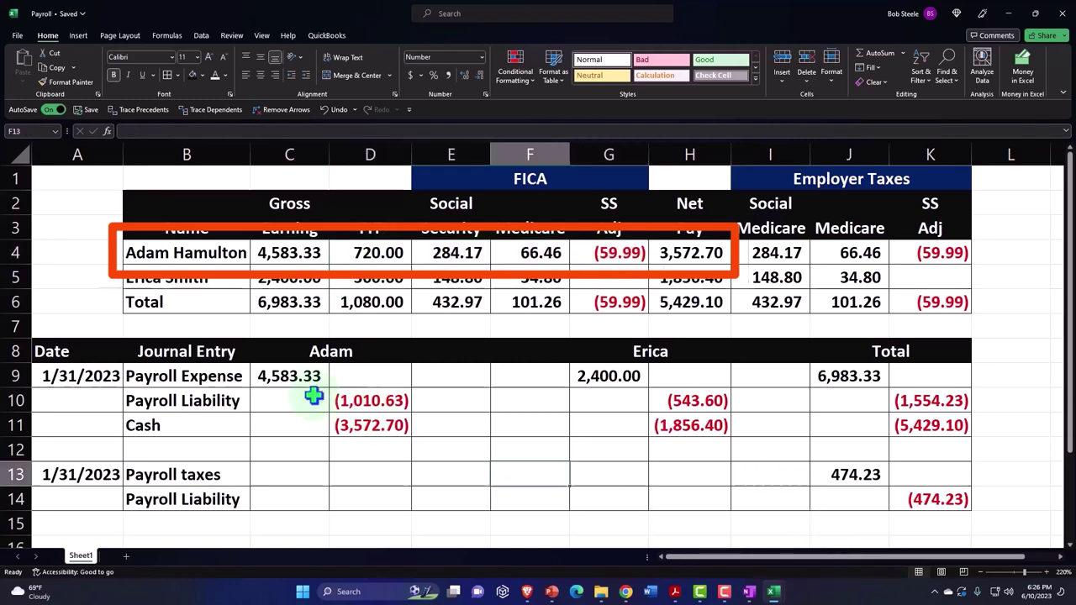
pyautogui.click(277, 375)
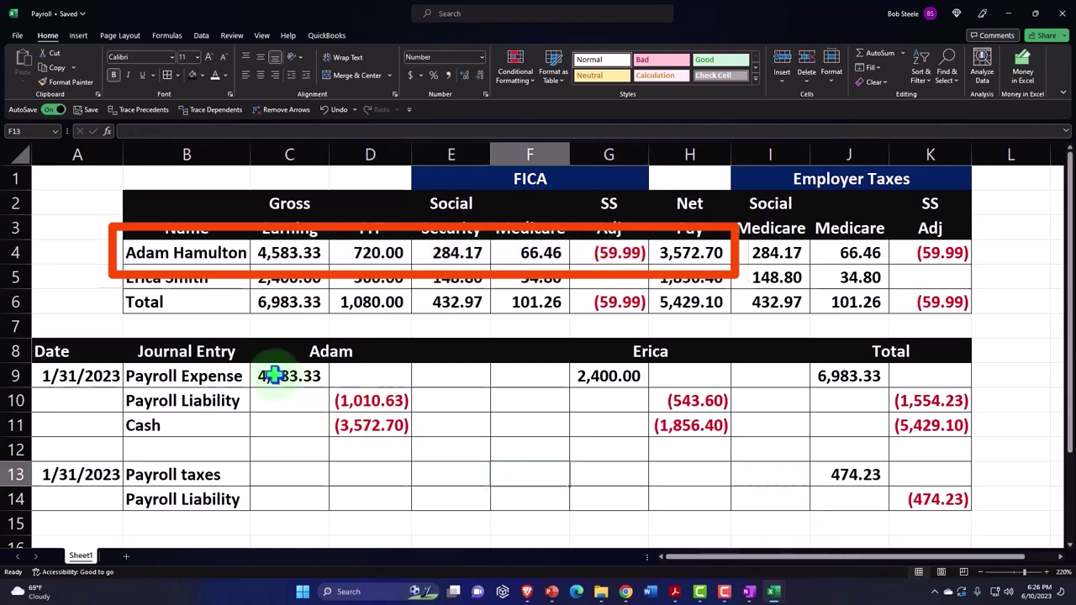
pyautogui.click(360, 431)
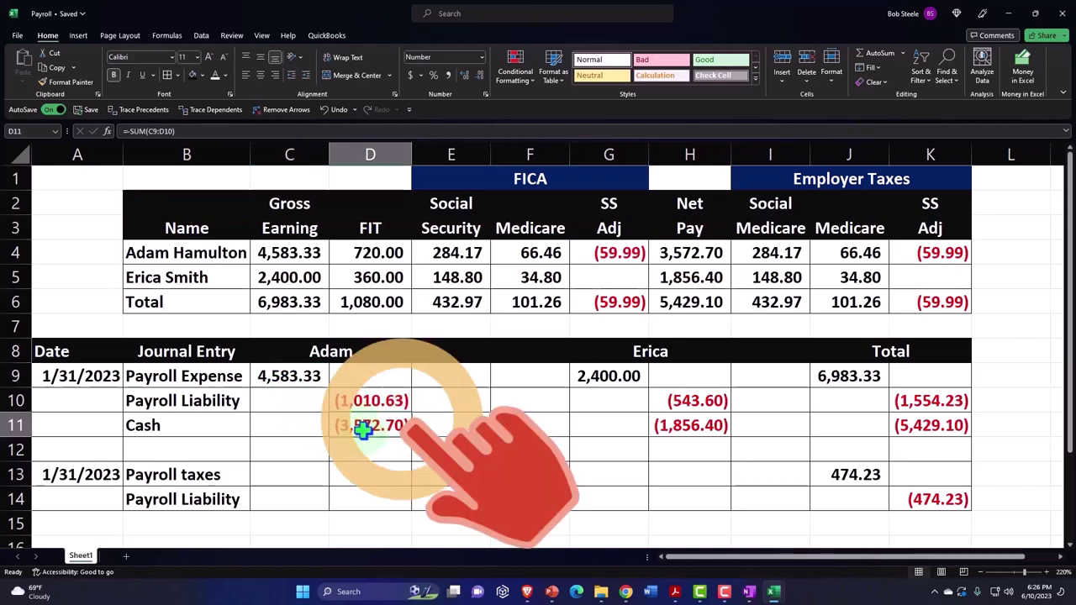
pyautogui.click(360, 397)
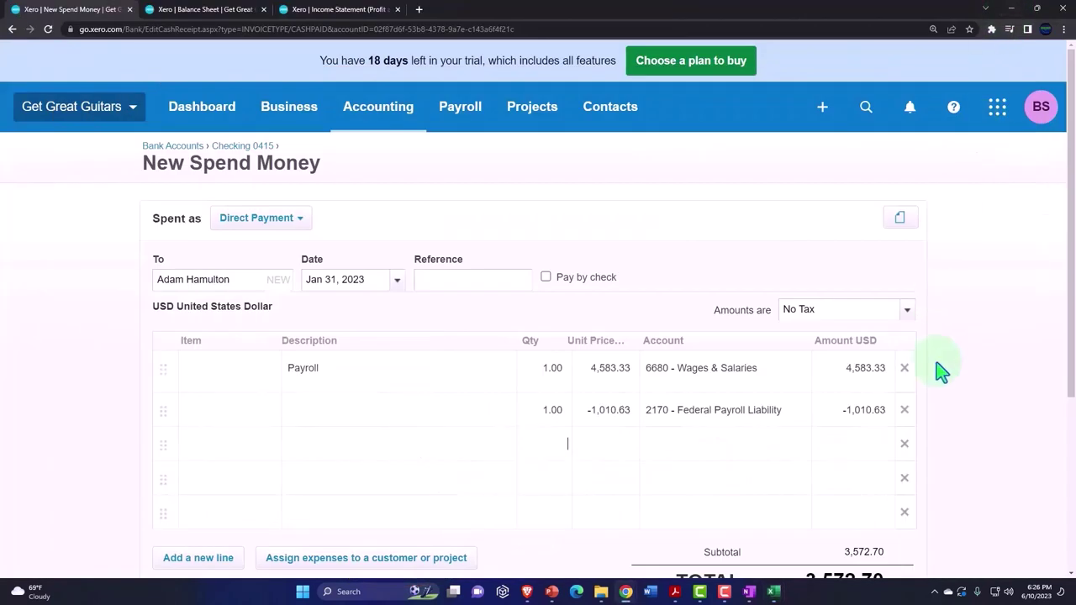
pyautogui.scroll(-2, 942, 383)
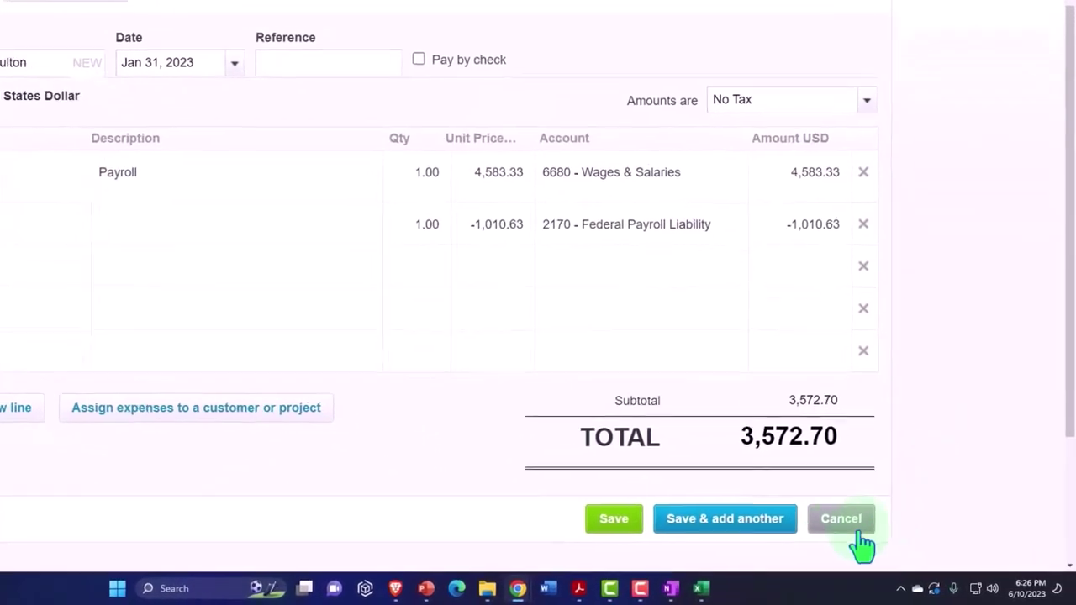
# Save the first payment and start a new one with the second employee as payee.
pyautogui.click(701, 522)
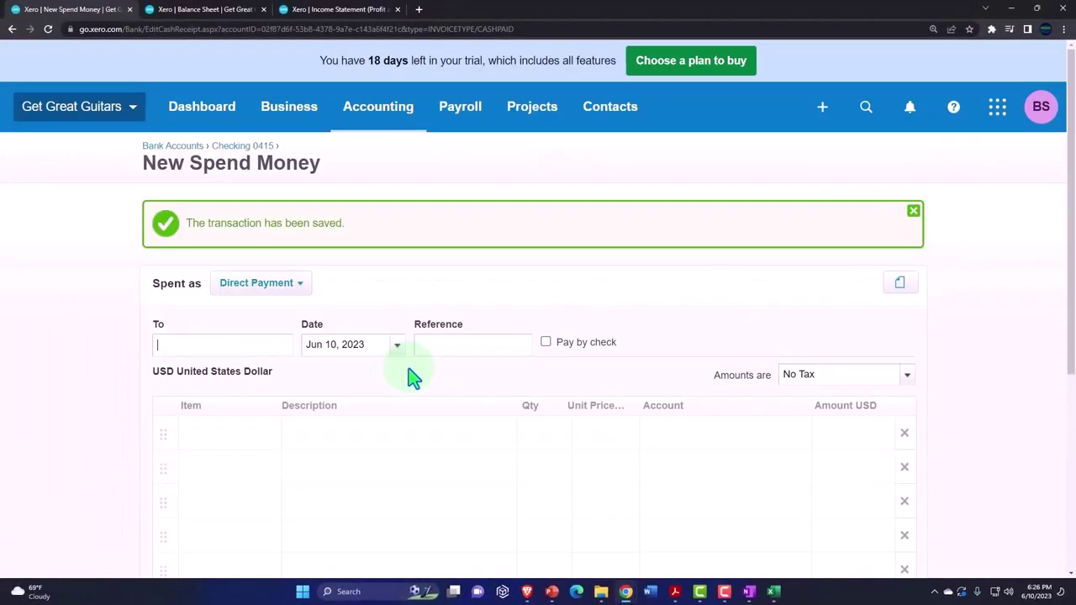
pyautogui.click(217, 349)
pyautogui.write('Erica Smith')
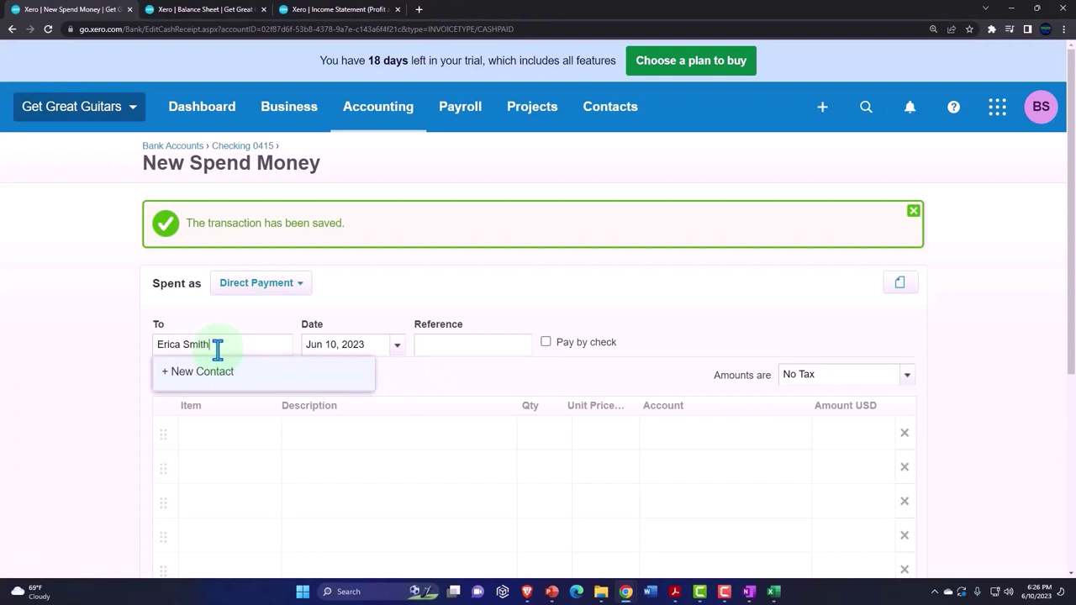
pyautogui.press('Tab')
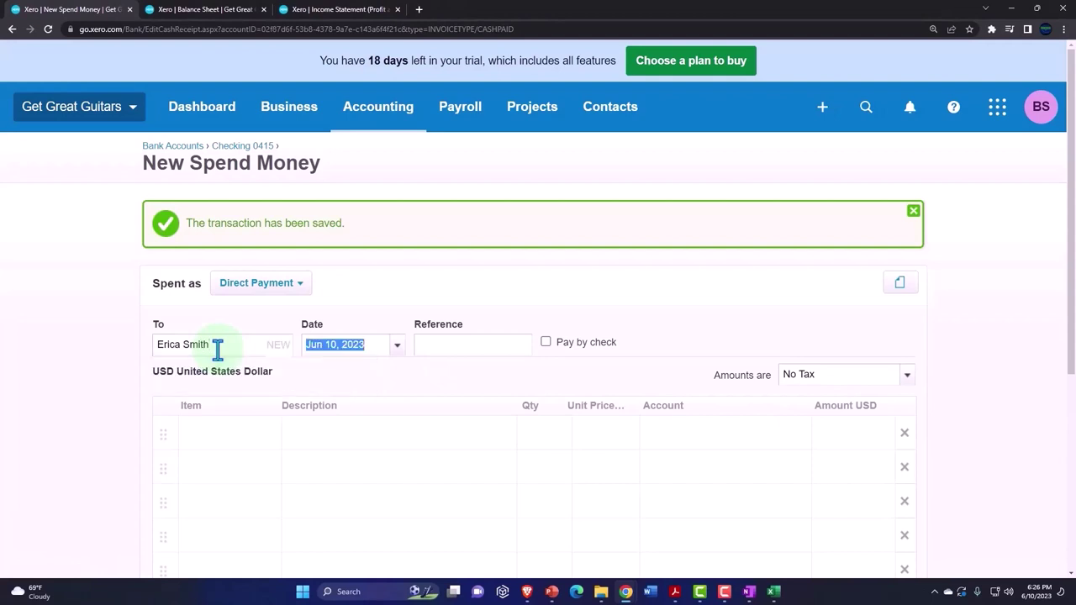
# Date the new payment January 31, 2023 and give line 1 the Payroll description.
pyautogui.click(397, 346)
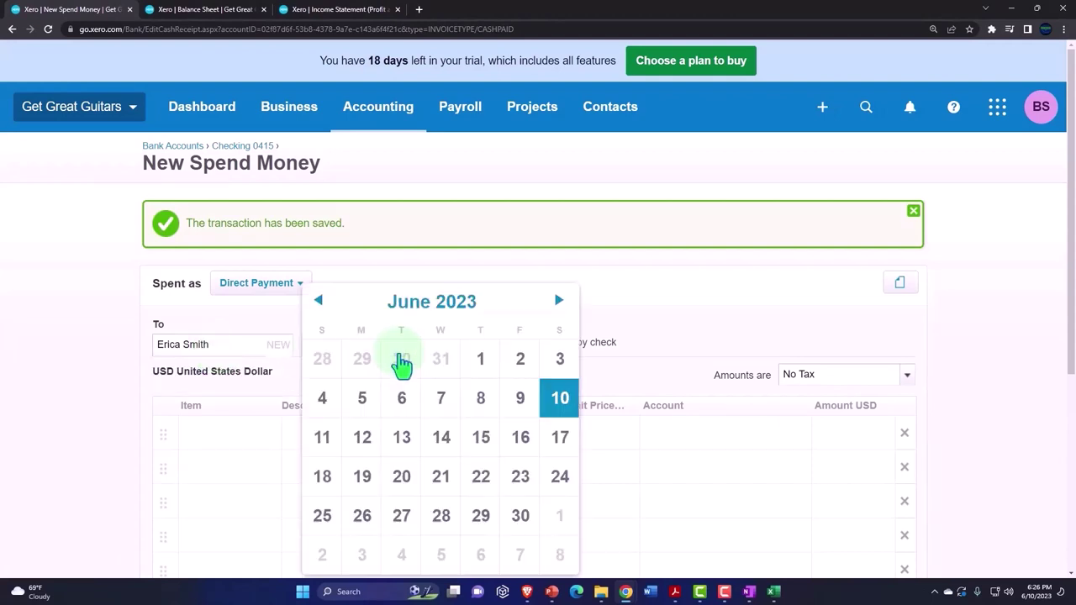
pyautogui.click(319, 303)
pyautogui.click(319, 303)
pyautogui.click(320, 303)
pyautogui.click(319, 303)
pyautogui.click(319, 303)
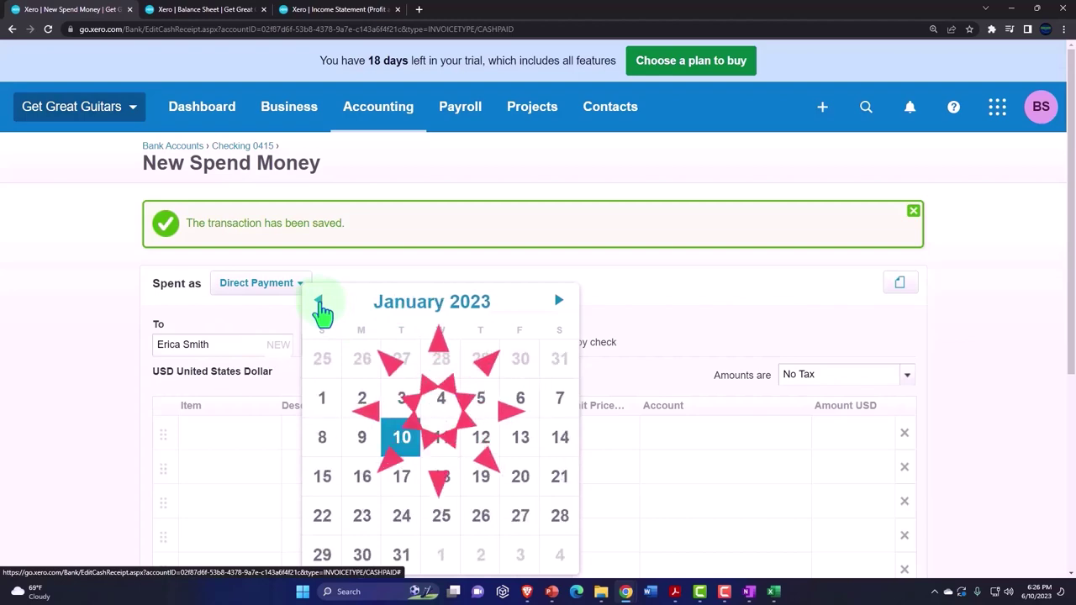
pyautogui.click(401, 554)
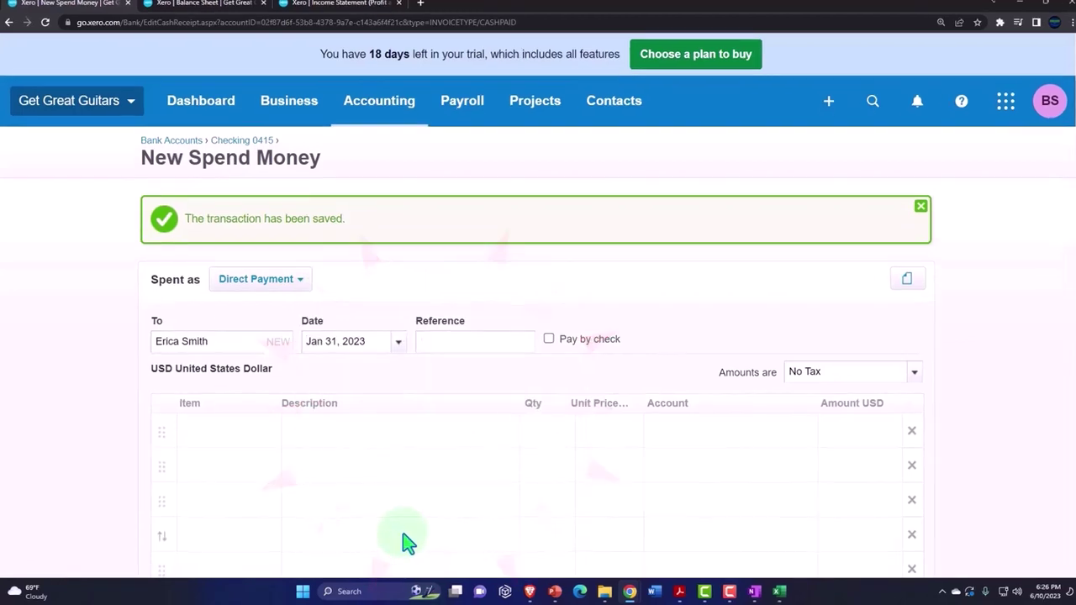
pyautogui.press('Tab')
pyautogui.press('Tab')
pyautogui.press('Tab')
pyautogui.press('Tab')
pyautogui.press('Tab')
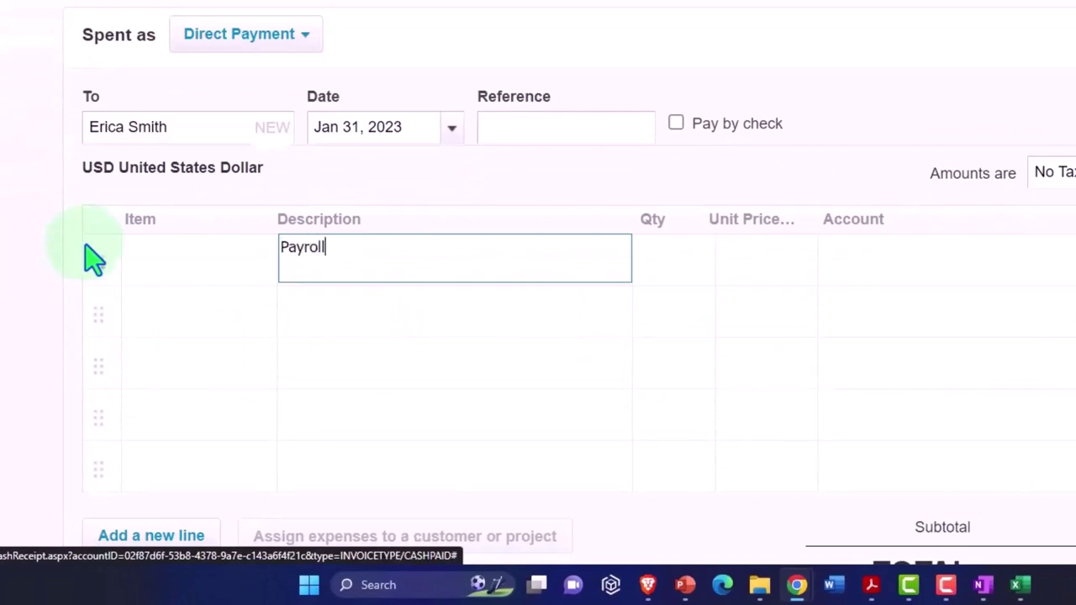
pyautogui.press('Tab')
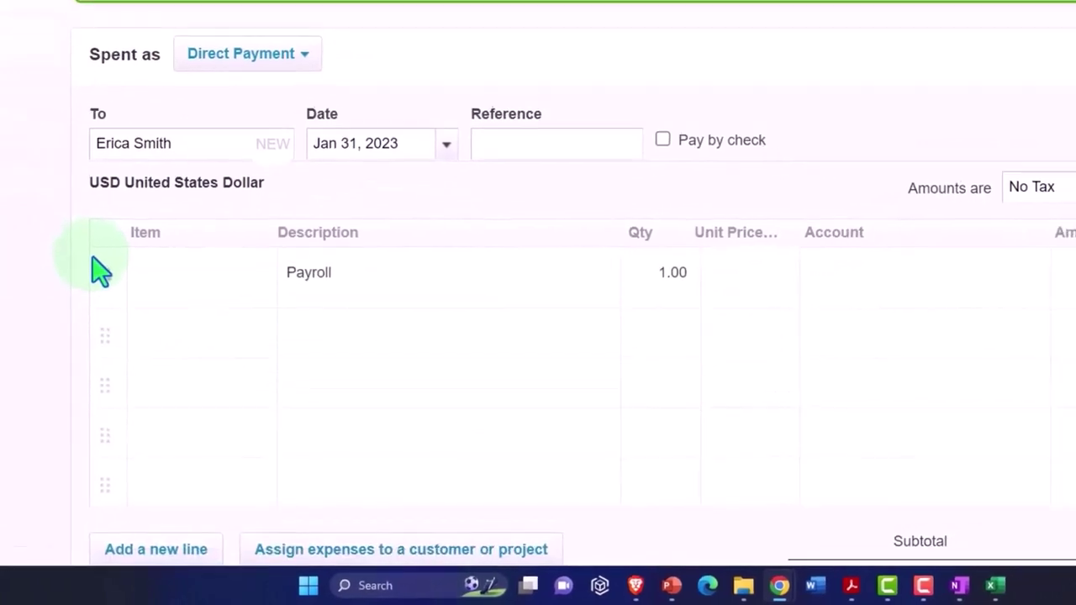
# Check the payroll expense amount in cell G9 of the Payroll workbook.
pyautogui.moveTo(1048, 557)
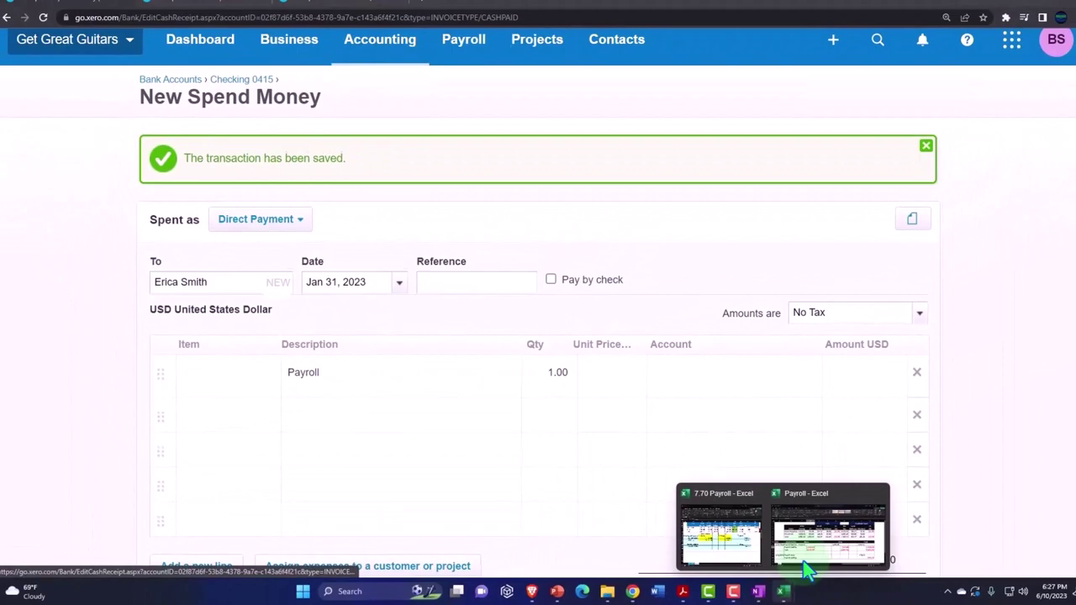
pyautogui.click(804, 563)
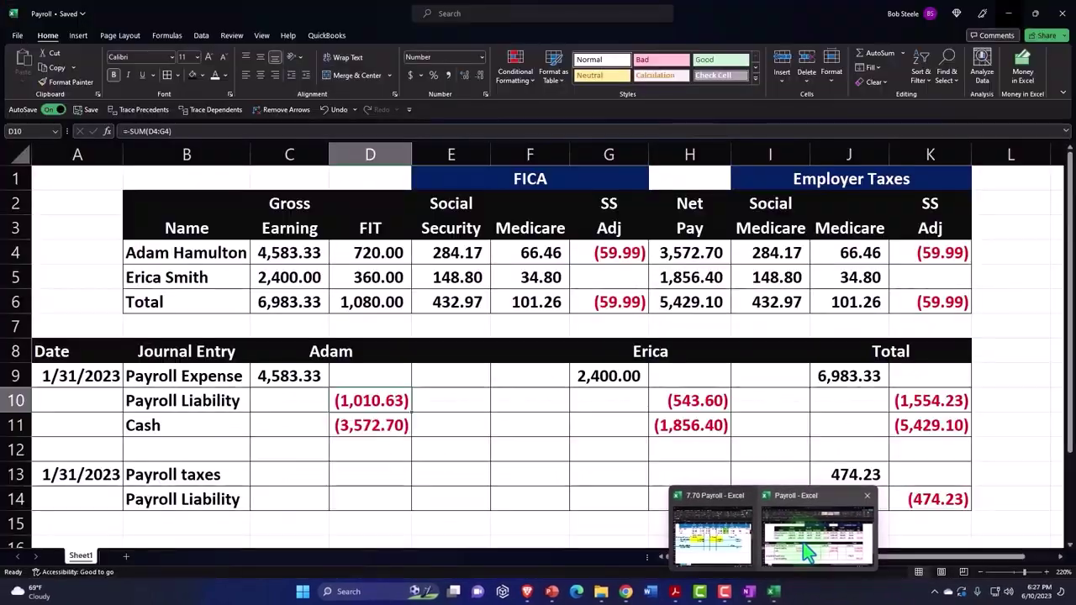
pyautogui.click(614, 376)
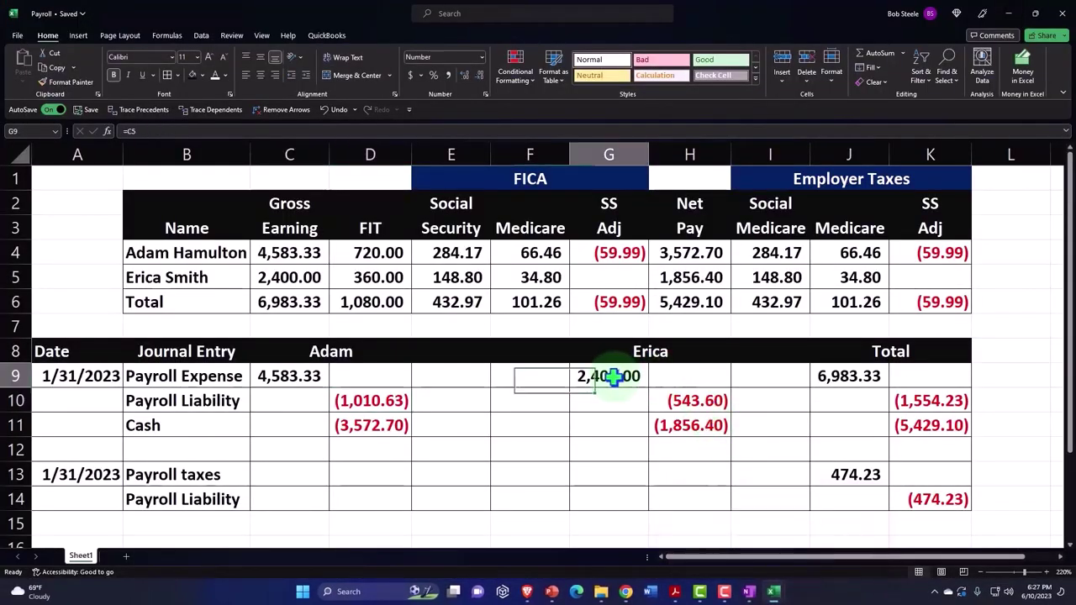
pyautogui.click(1009, 14)
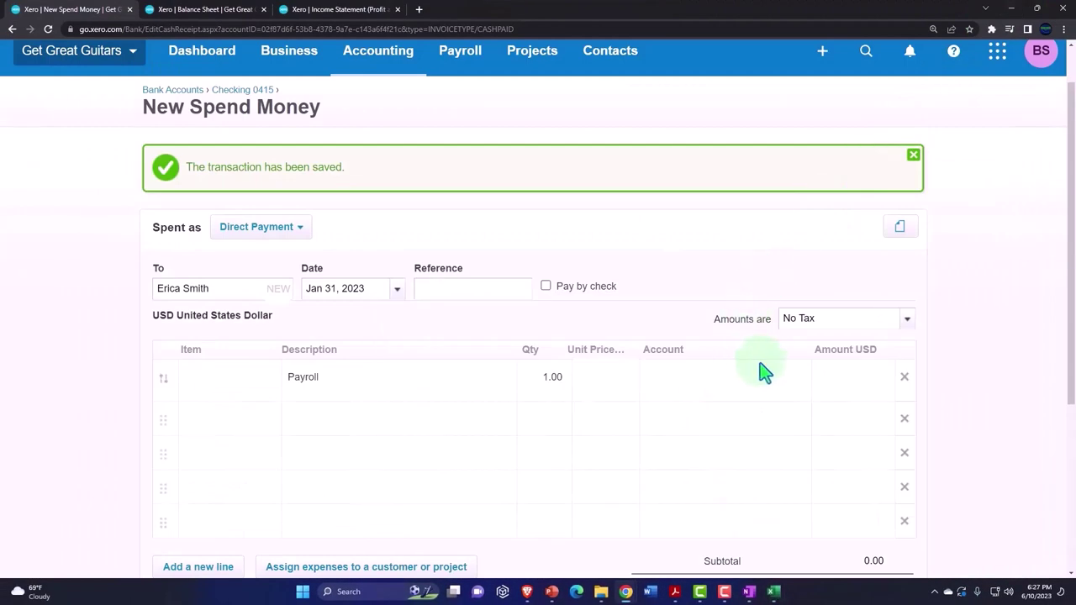
# Code line 1's 2,400.00 to 6680 - Wages & Salaries and check the liability in the workbook.
pyautogui.click(718, 370)
pyautogui.write('w')
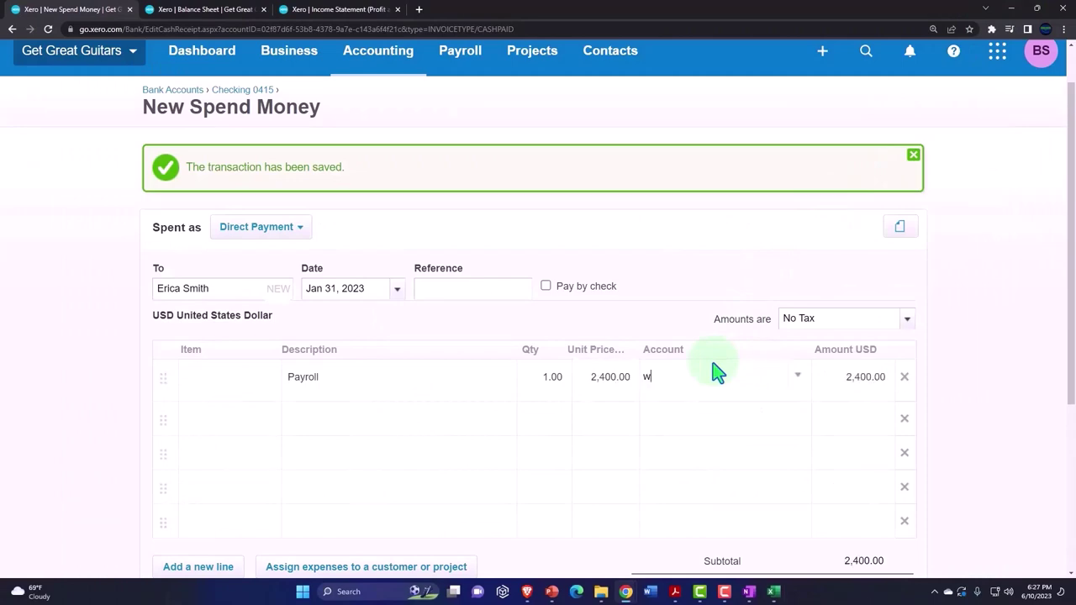
pyautogui.write('a')
pyautogui.press('Tab')
pyautogui.press('Tab')
pyautogui.press('Tab')
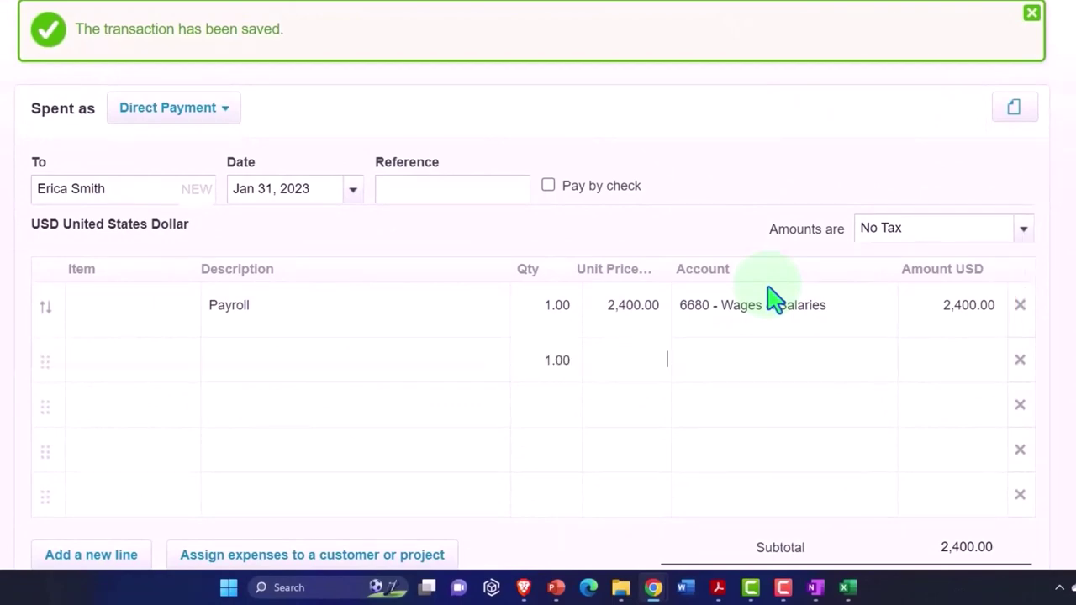
pyautogui.moveTo(847, 588)
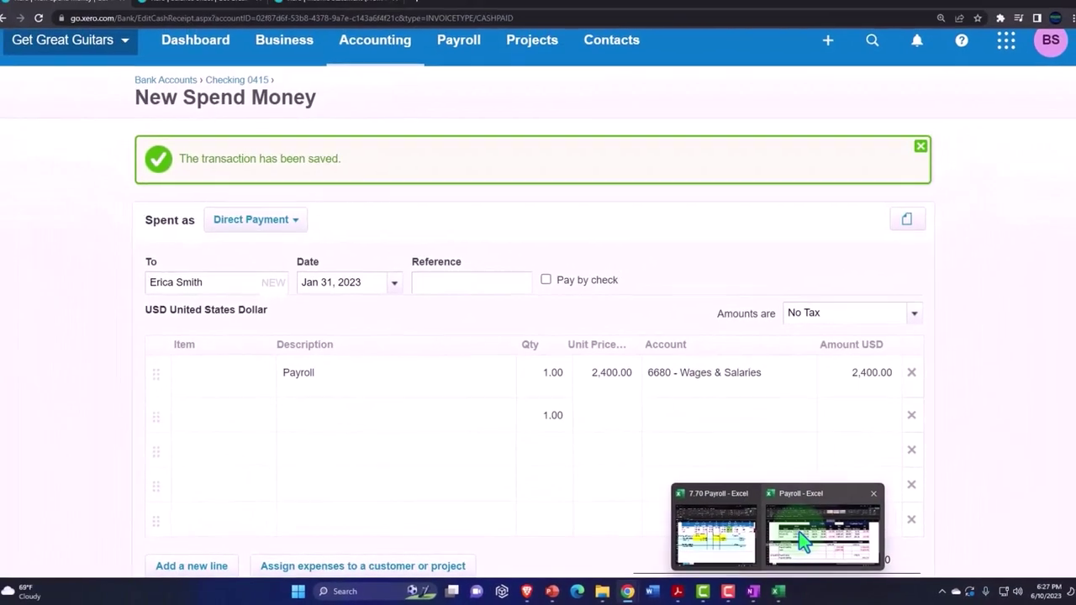
pyautogui.click(827, 537)
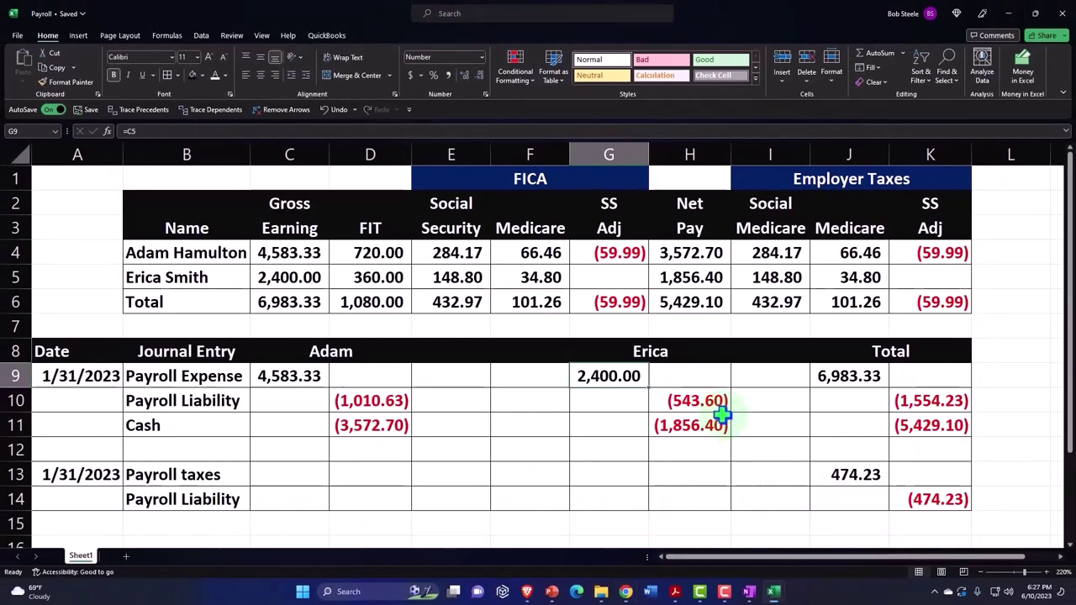
pyautogui.click(1007, 14)
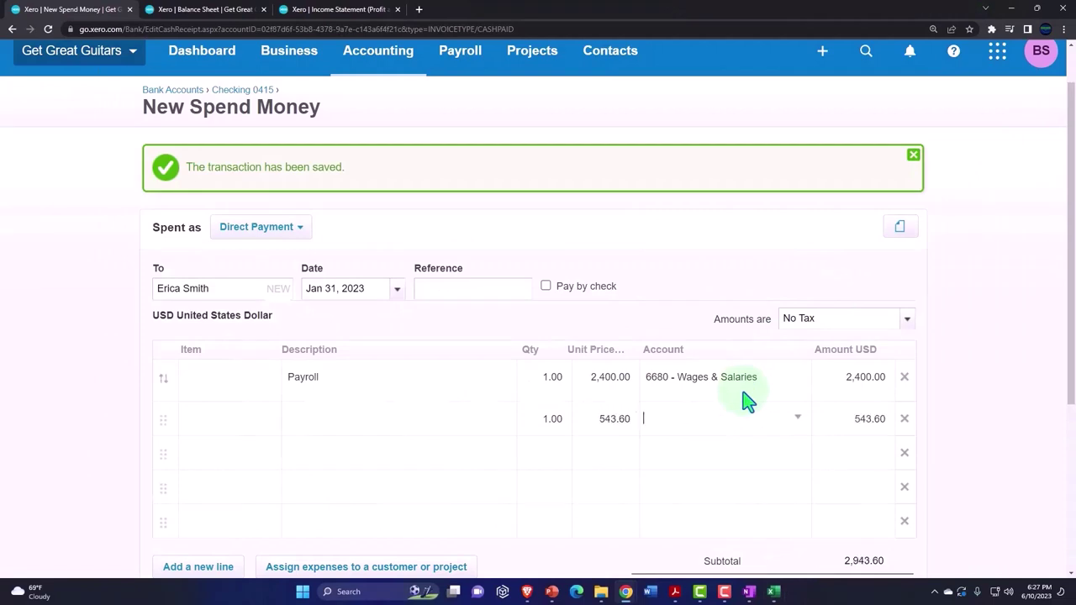
# Charge -543.60 on line 2 to 2170 - Federal Payroll Liability.
pyautogui.write('payr')
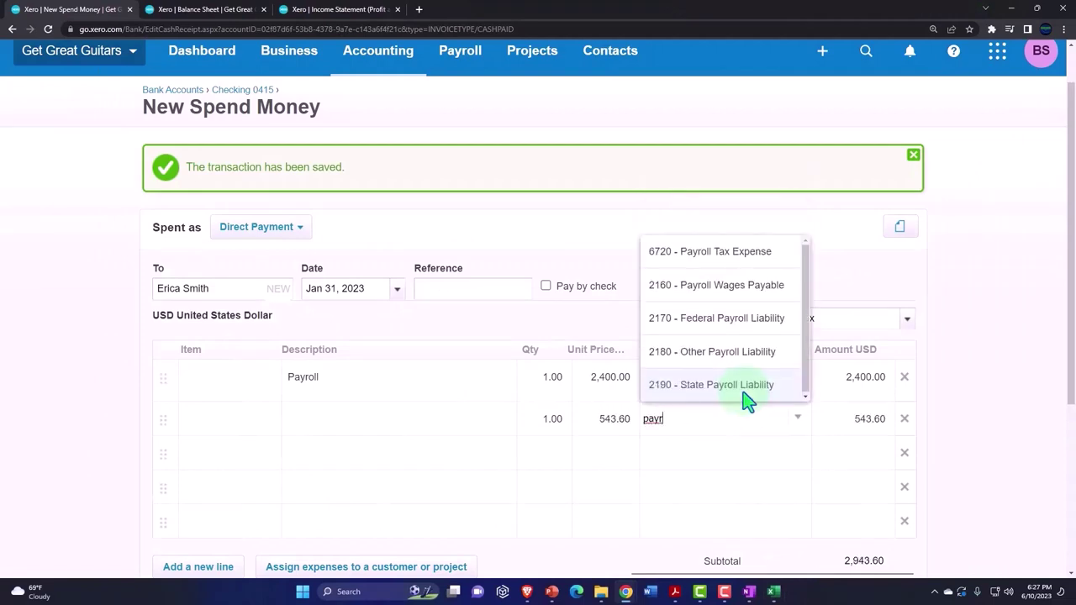
pyautogui.press('Down')
pyautogui.press('Down')
pyautogui.press('Return')
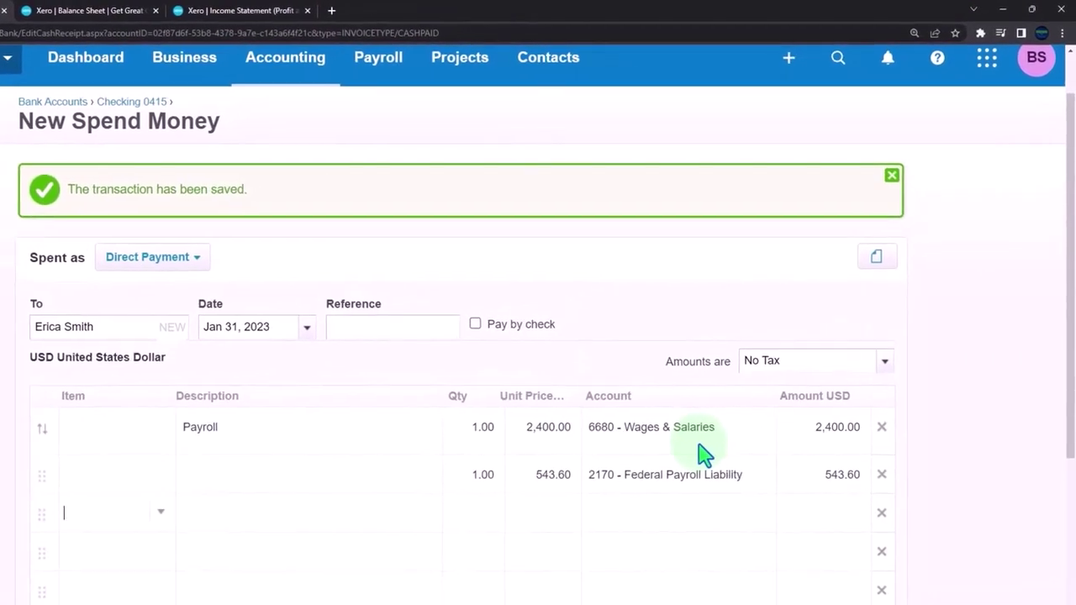
pyautogui.press('Tab')
pyautogui.press('Tab')
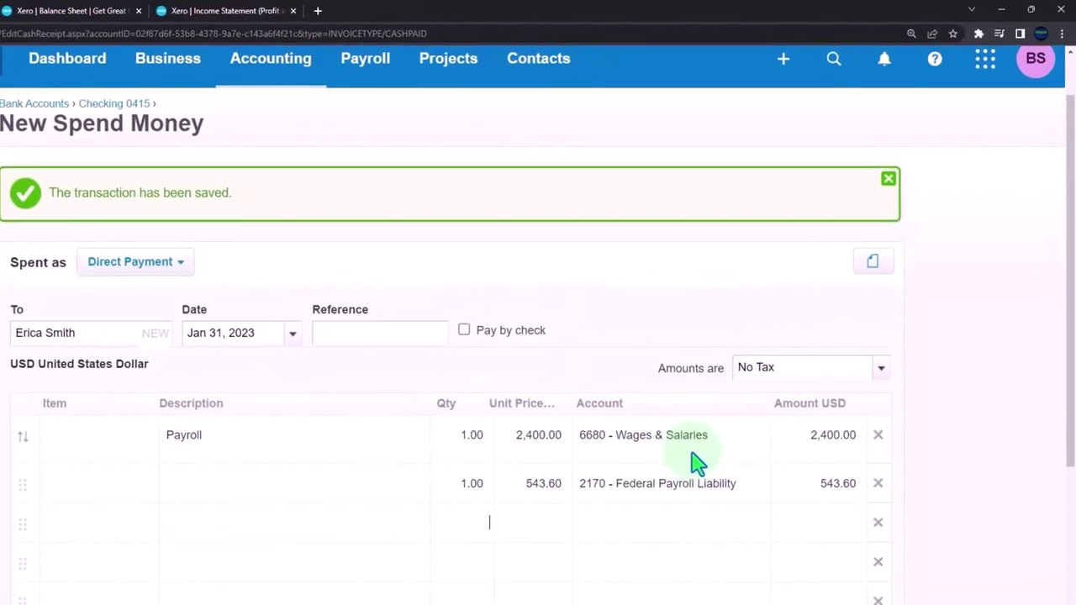
pyautogui.scroll(-2, 698, 463)
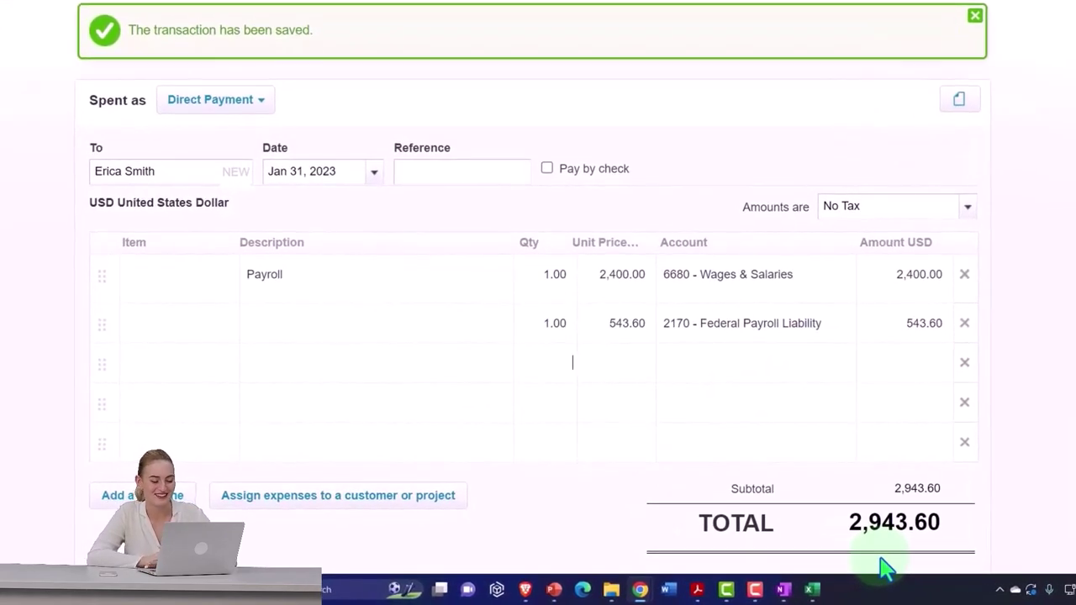
pyautogui.moveTo(812, 589)
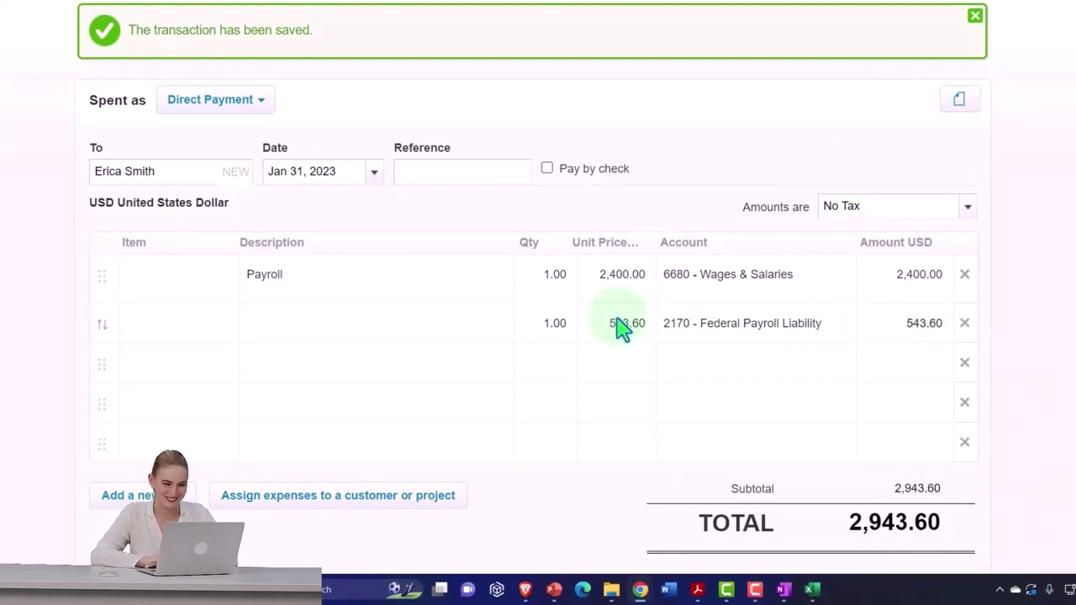
pyautogui.write('-')
pyautogui.press('Tab')
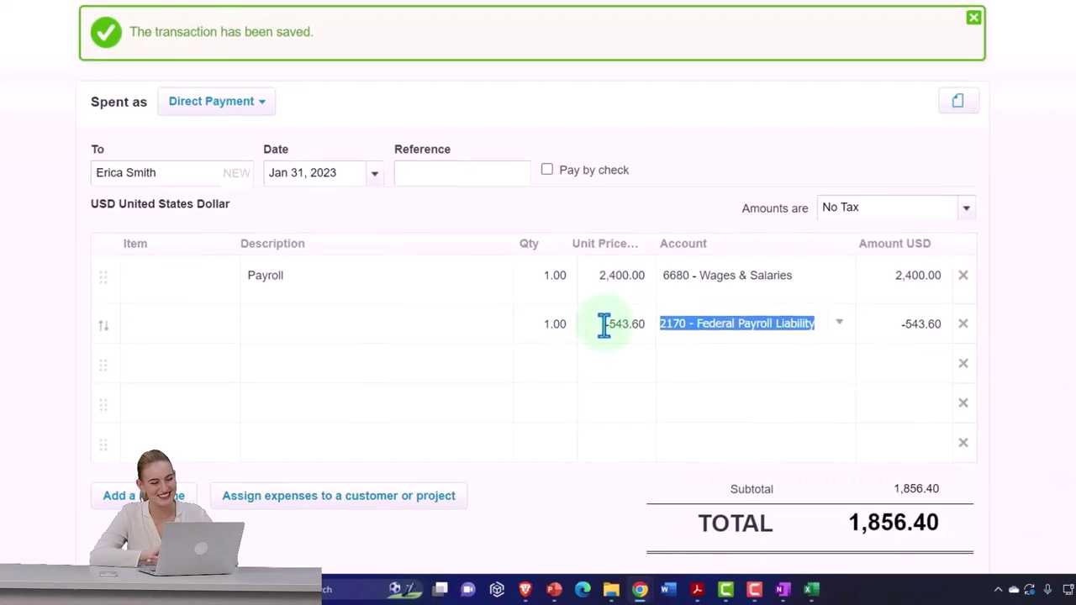
# Save the spend money transaction totalling 1,856.40.
pyautogui.moveTo(813, 589)
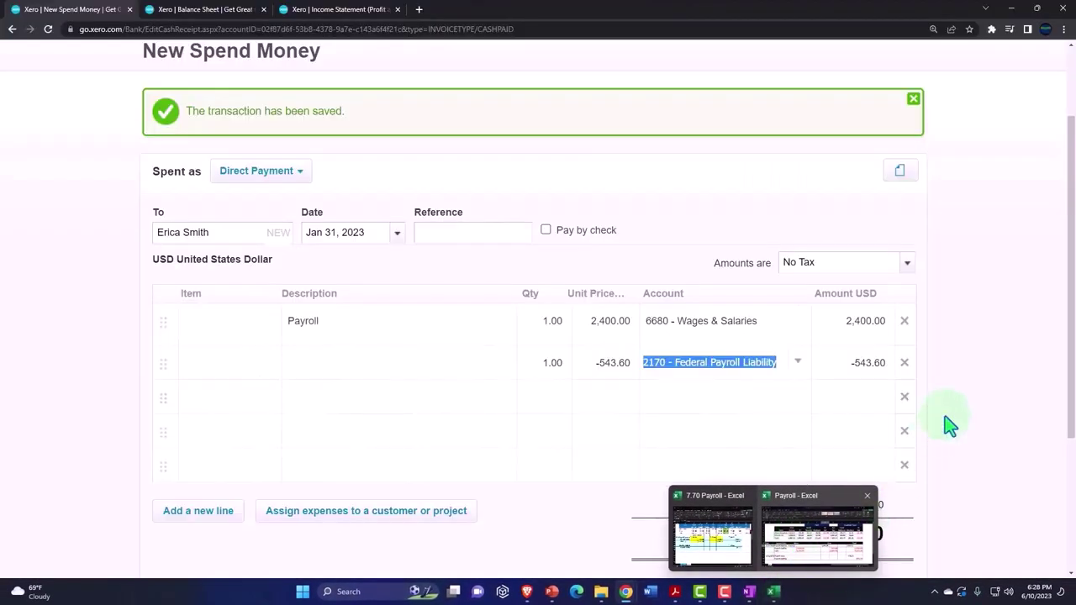
pyautogui.click(954, 361)
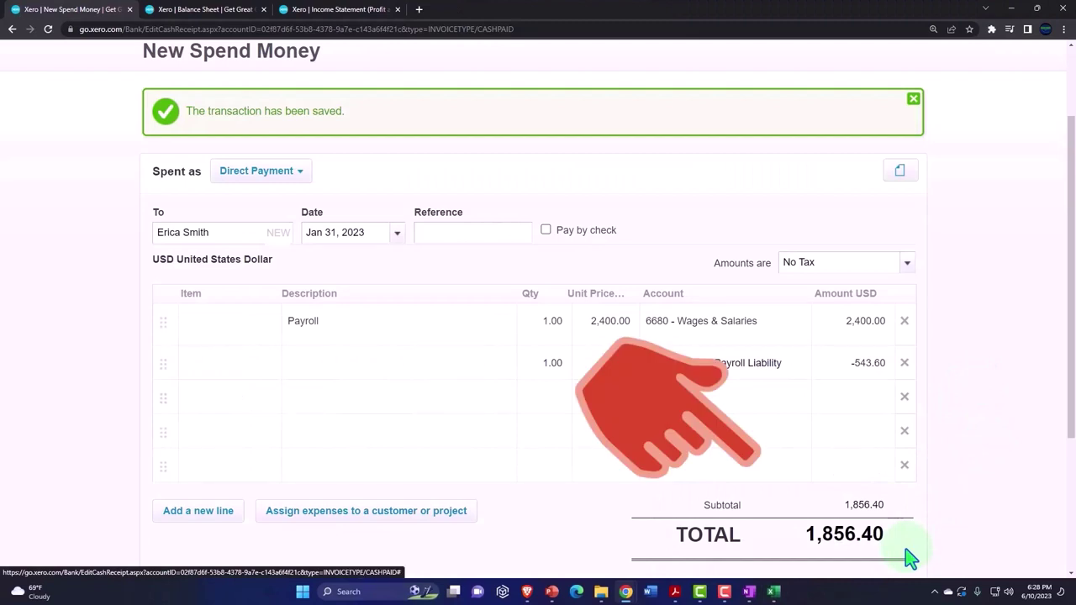
pyautogui.scroll(-1, 910, 557)
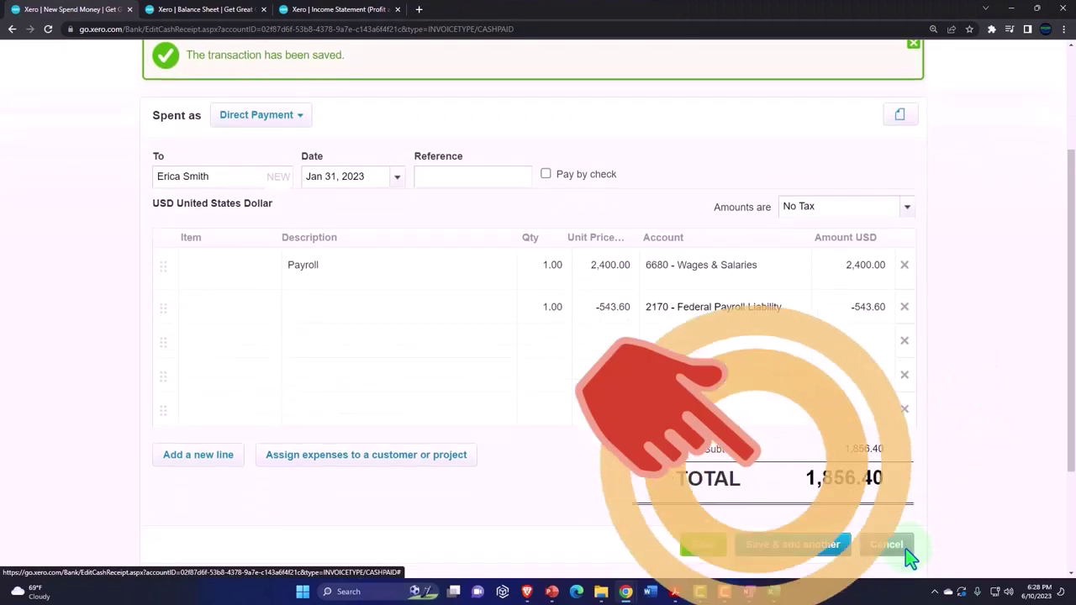
pyautogui.click(704, 547)
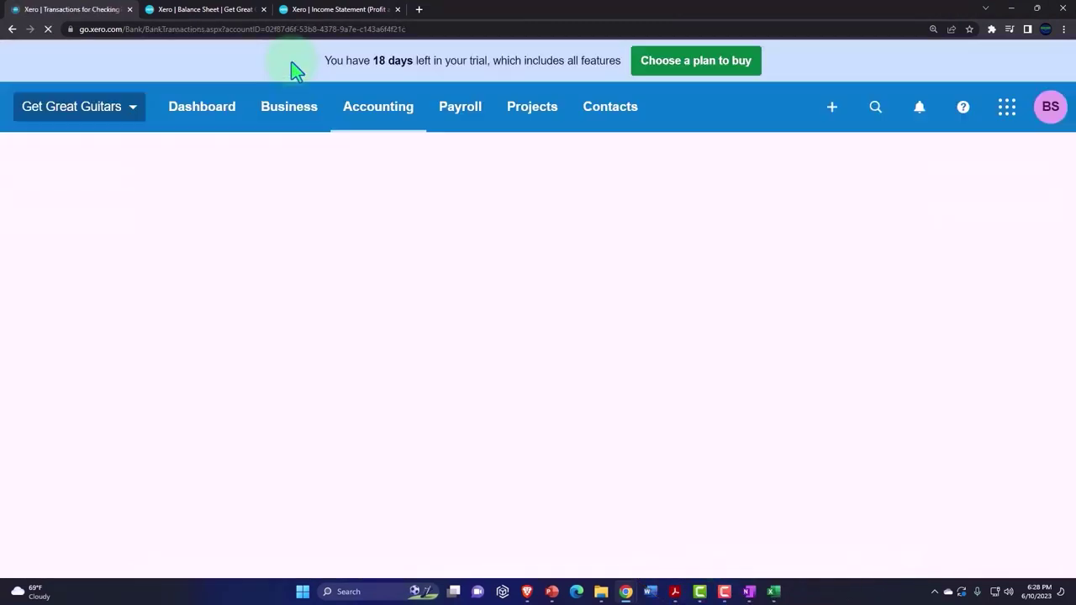
# Refresh the Balance Sheet and review Federal Payroll Liability at 1,554.23.
pyautogui.click(226, 14)
pyautogui.click(920, 204)
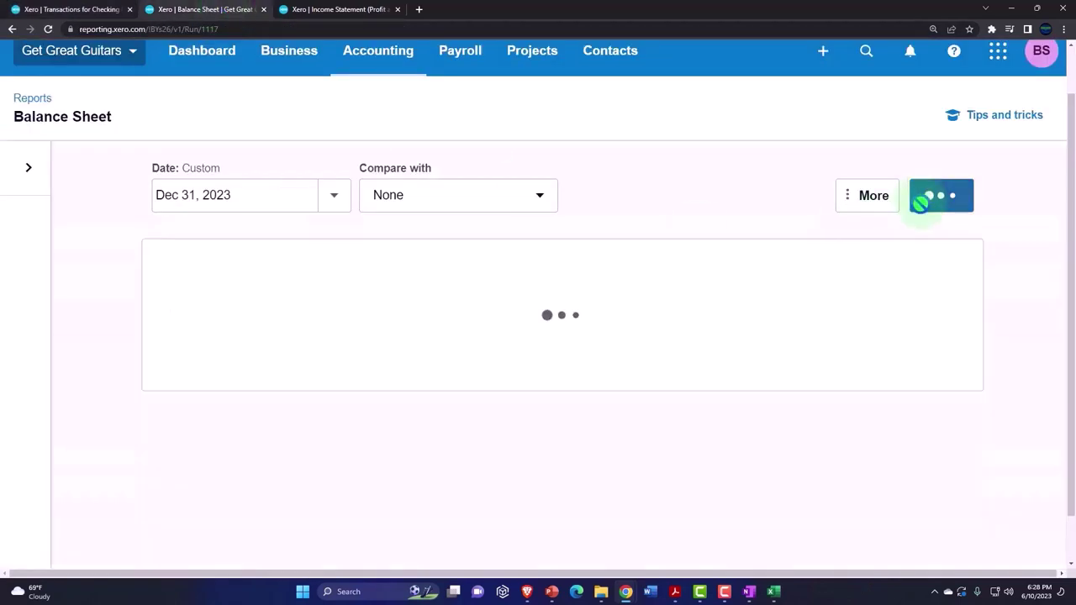
pyautogui.scroll(-3, 821, 348)
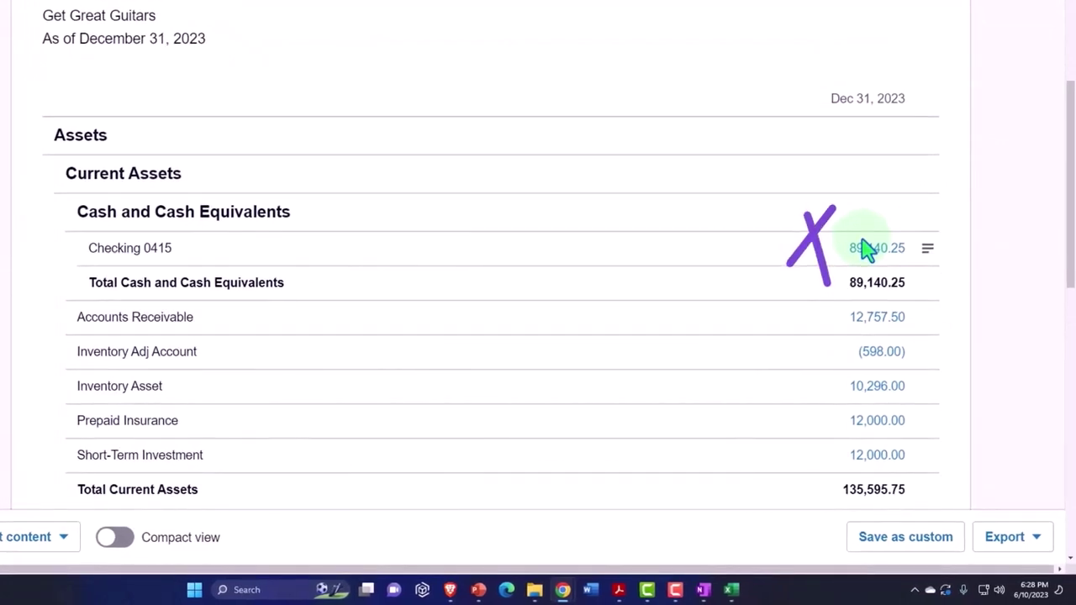
pyautogui.scroll(-1, 867, 248)
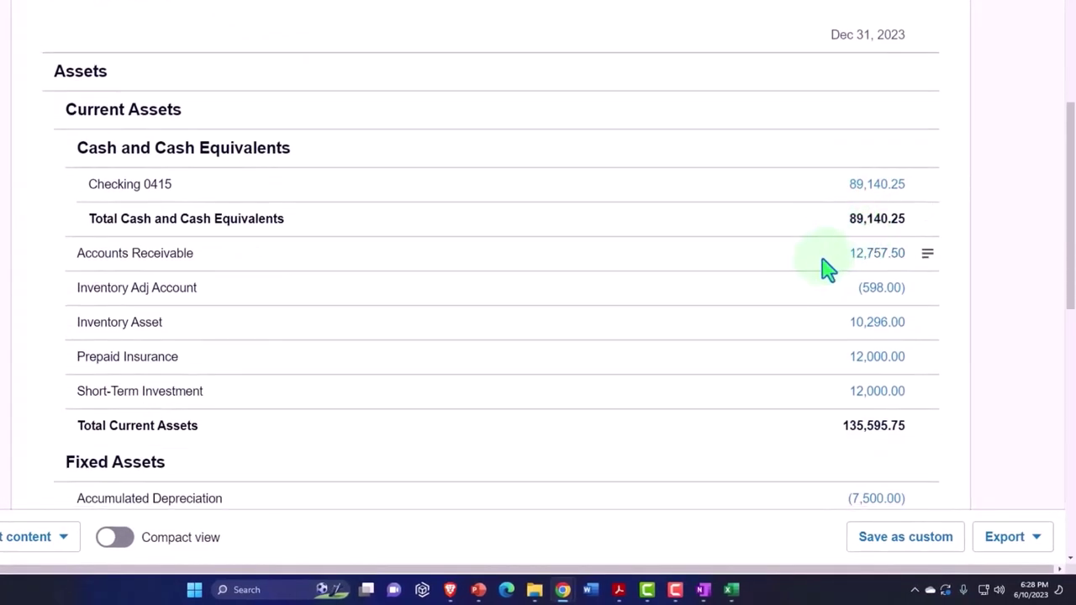
pyautogui.scroll(-3, 825, 267)
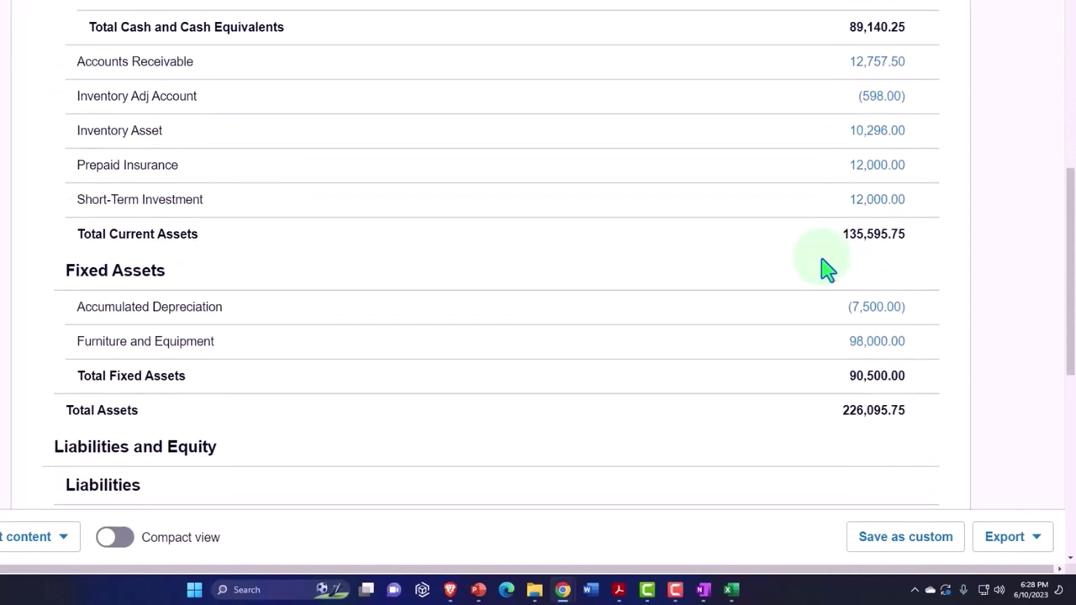
pyautogui.scroll(-2, 828, 269)
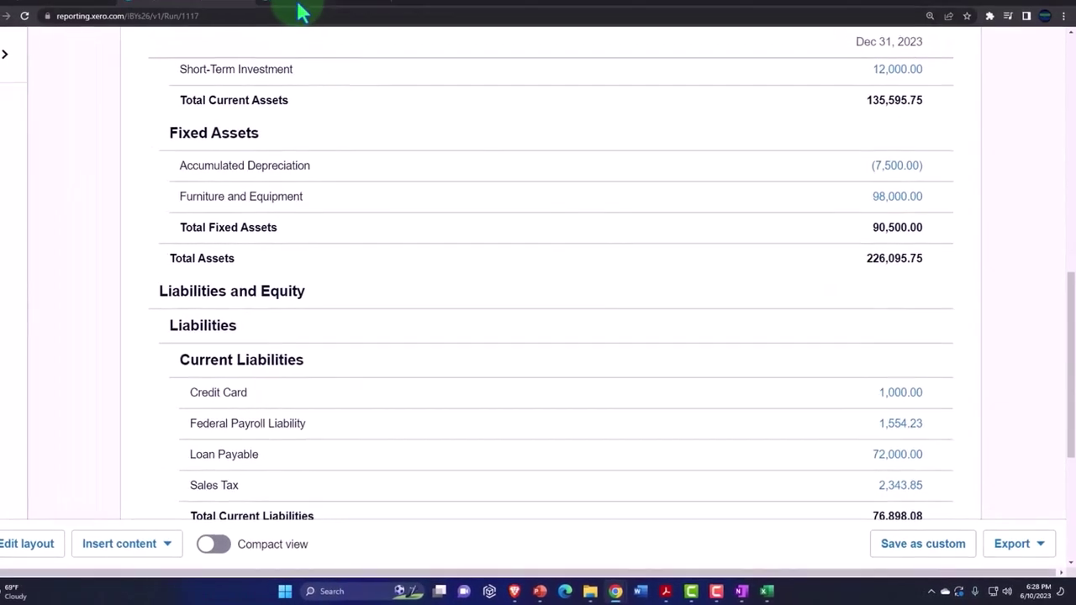
# Refresh the Income Statement showing Wages & Salaries at 6,983.33 and bring up the Payroll workbook.
pyautogui.click(313, 12)
pyautogui.click(930, 259)
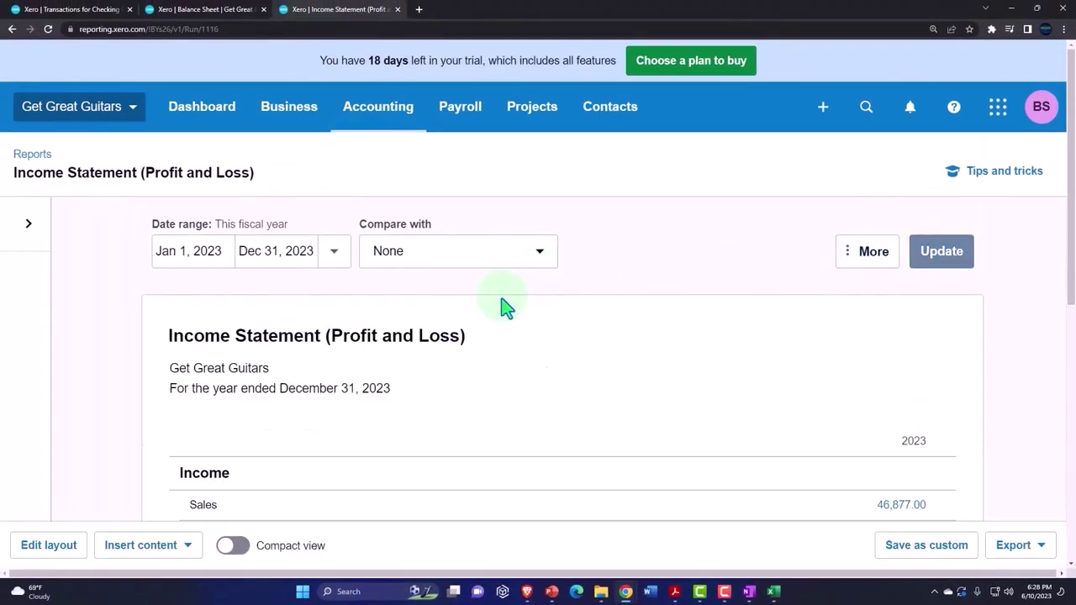
pyautogui.scroll(-5, 504, 307)
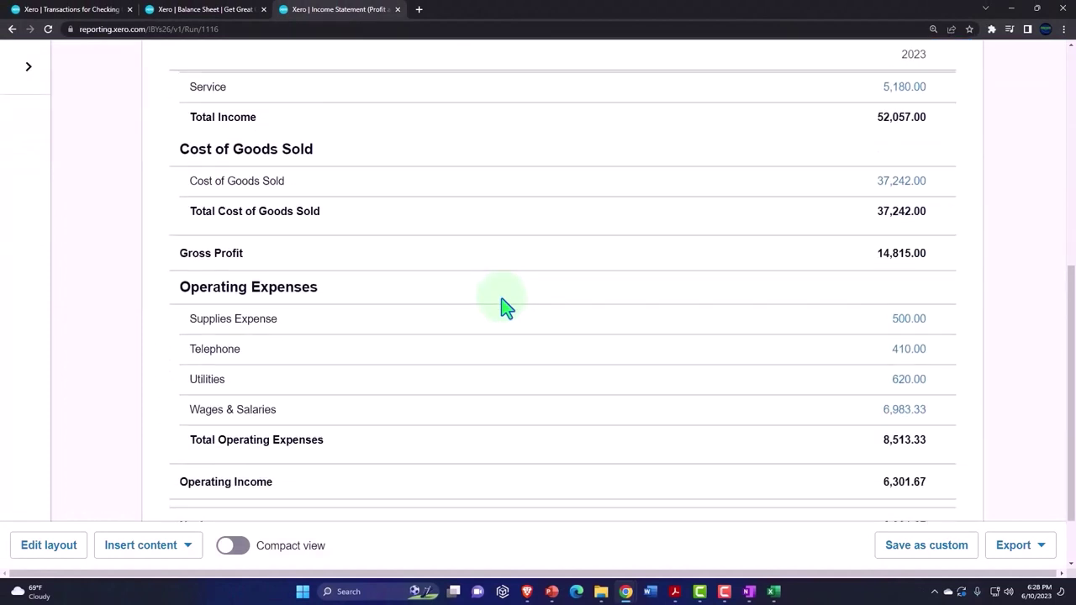
pyautogui.scroll(-1, 505, 307)
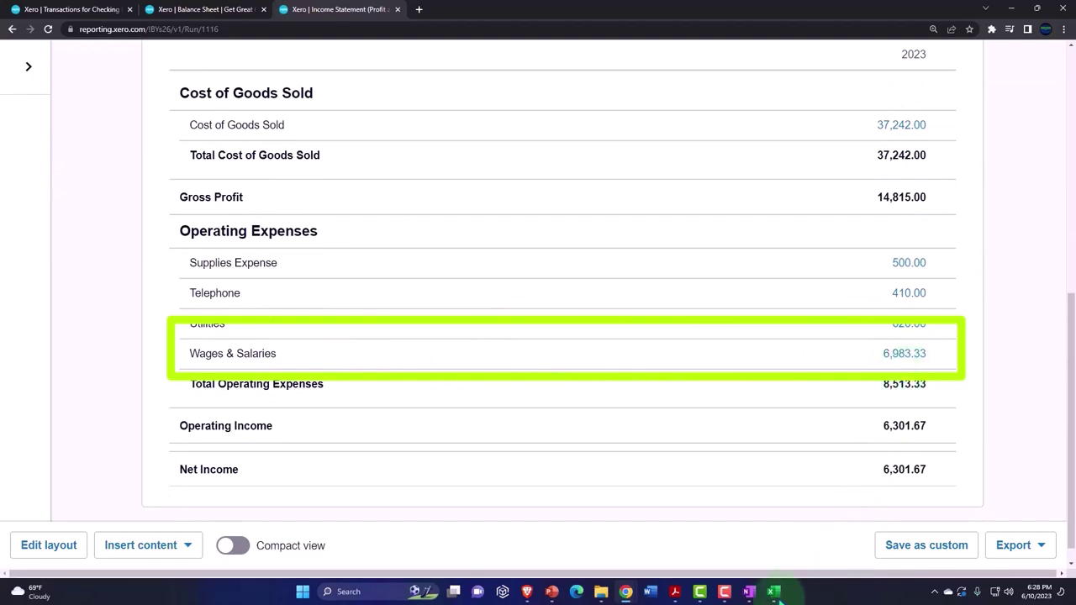
pyautogui.moveTo(774, 592)
pyautogui.click(824, 553)
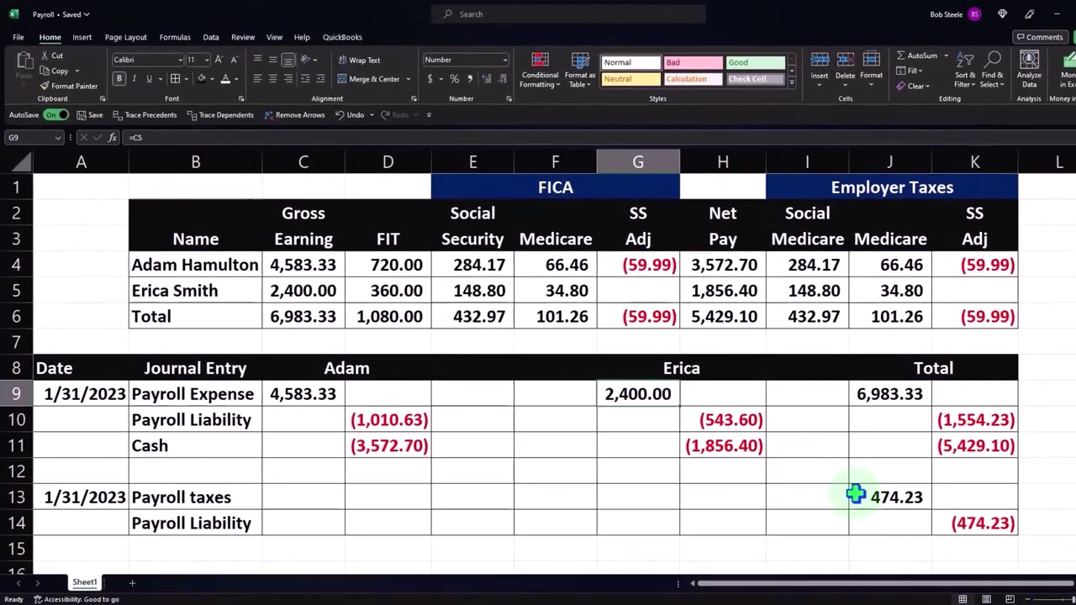
# Inspect the 474.23 payroll tax formula in J13 and gross earnings in C6 against the Balance Sheet.
pyautogui.click(857, 497)
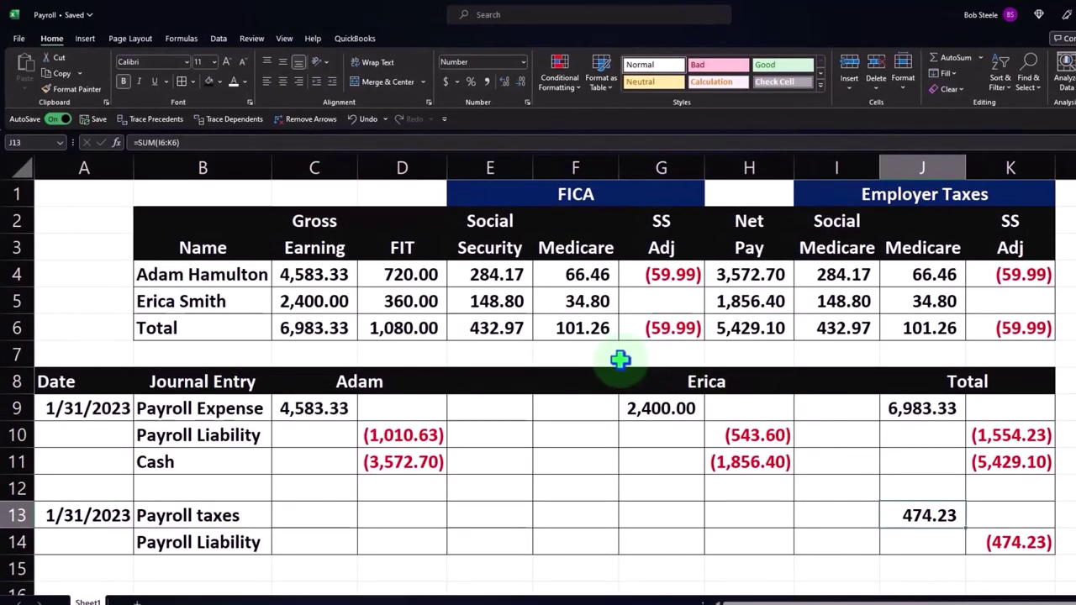
pyautogui.click(322, 331)
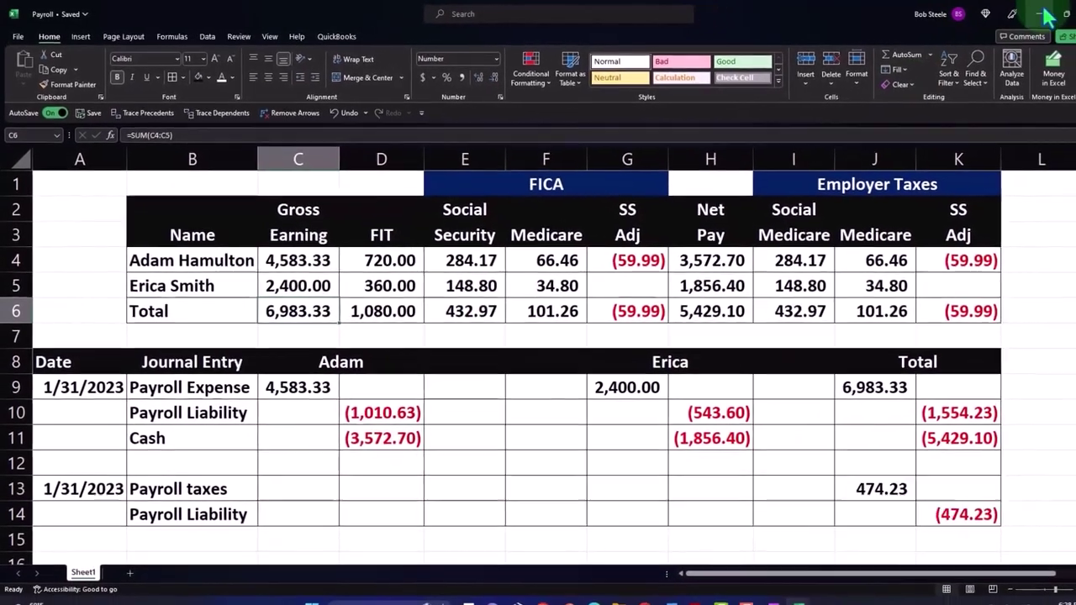
pyautogui.click(1045, 13)
pyautogui.scroll(5, 602, 325)
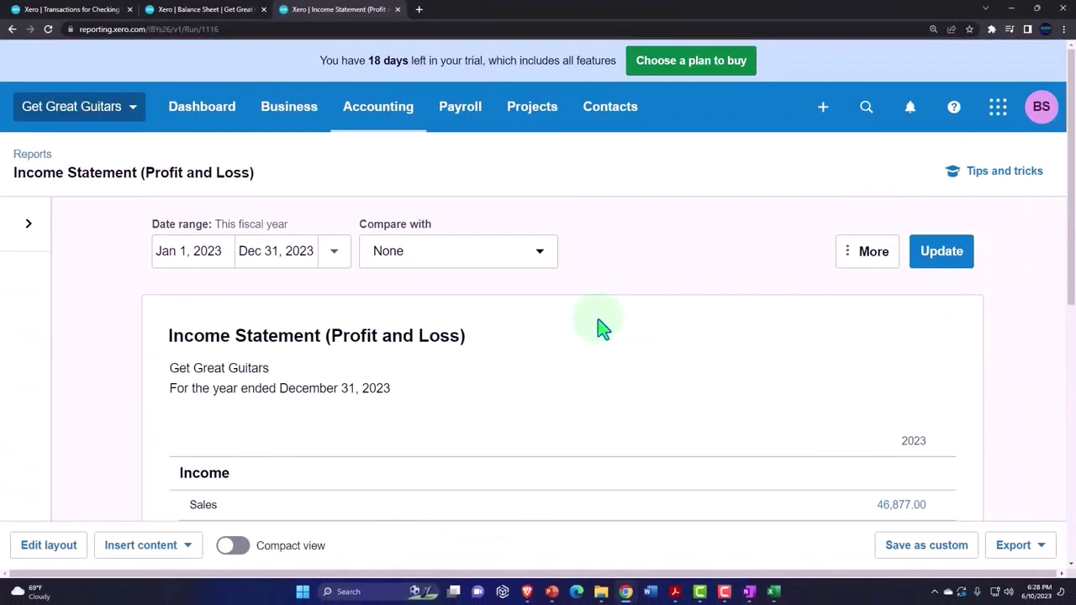
pyautogui.click(238, 10)
pyautogui.scroll(-2, 451, 396)
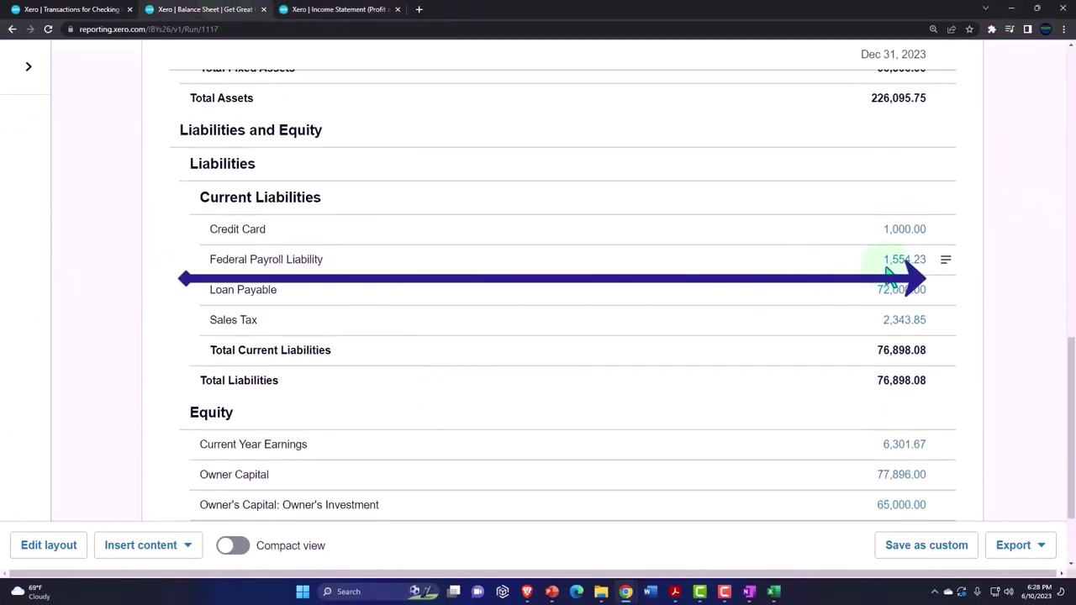
pyautogui.moveTo(774, 592)
pyautogui.click(803, 559)
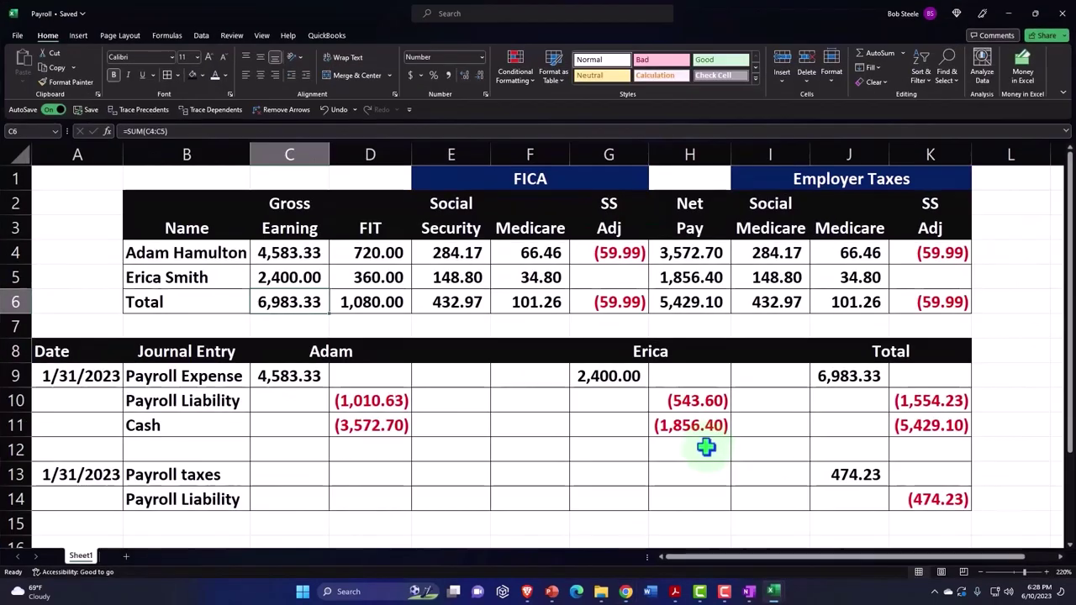
# Total withholdings D6:G6 to 1,554.23, highlight the J13:K14 tax amounts, and return to Xero.
pyautogui.click(627, 406)
pyautogui.moveTo(380, 305); pyautogui.dragTo(521, 304)
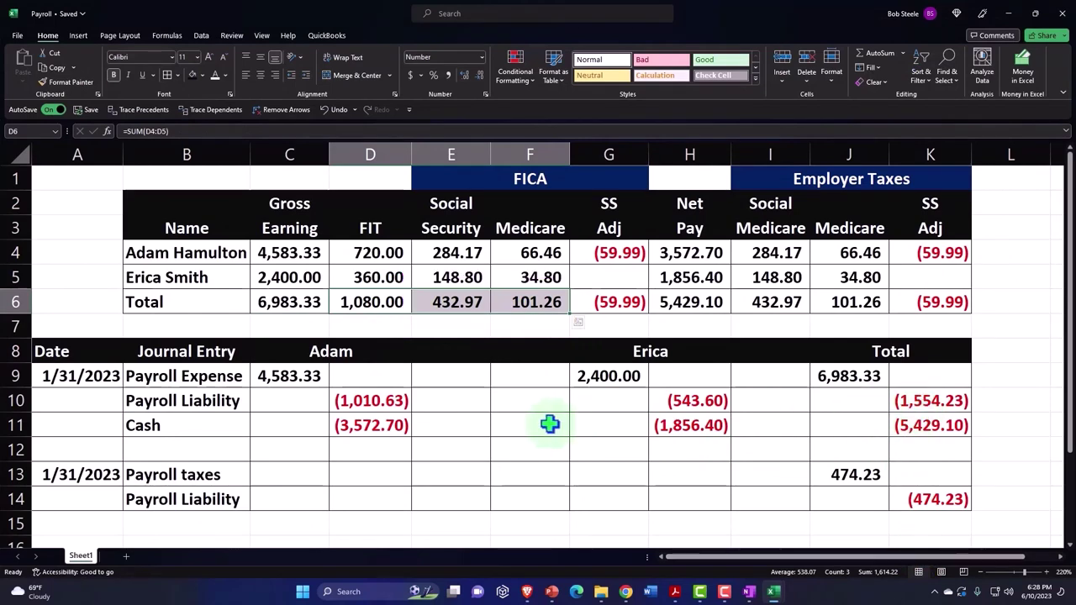
pyautogui.moveTo(350, 302); pyautogui.dragTo(609, 303)
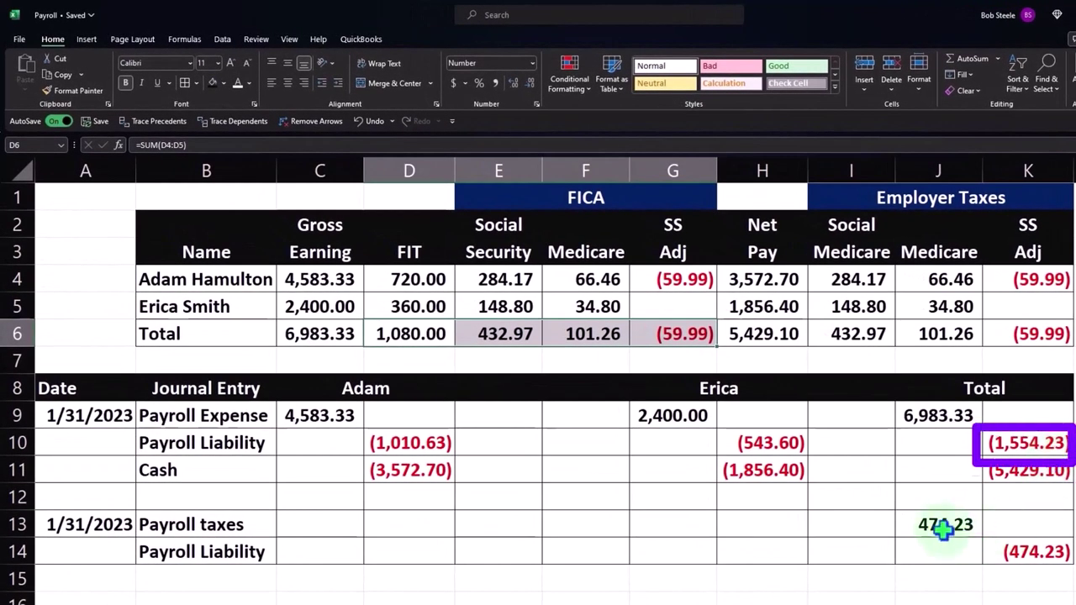
pyautogui.moveTo(944, 528); pyautogui.dragTo(998, 544)
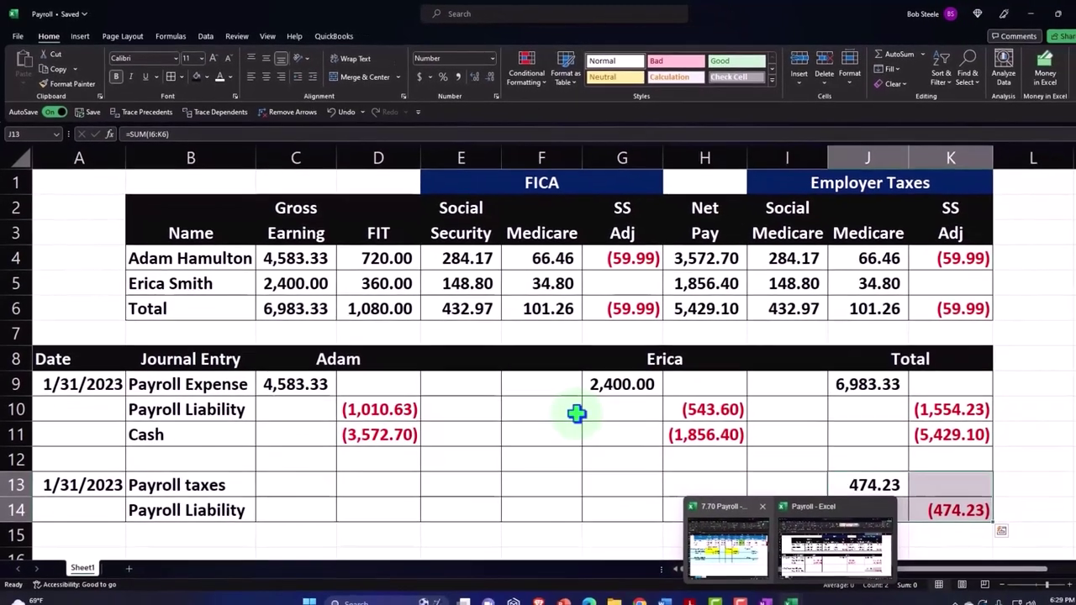
pyautogui.click(609, 450)
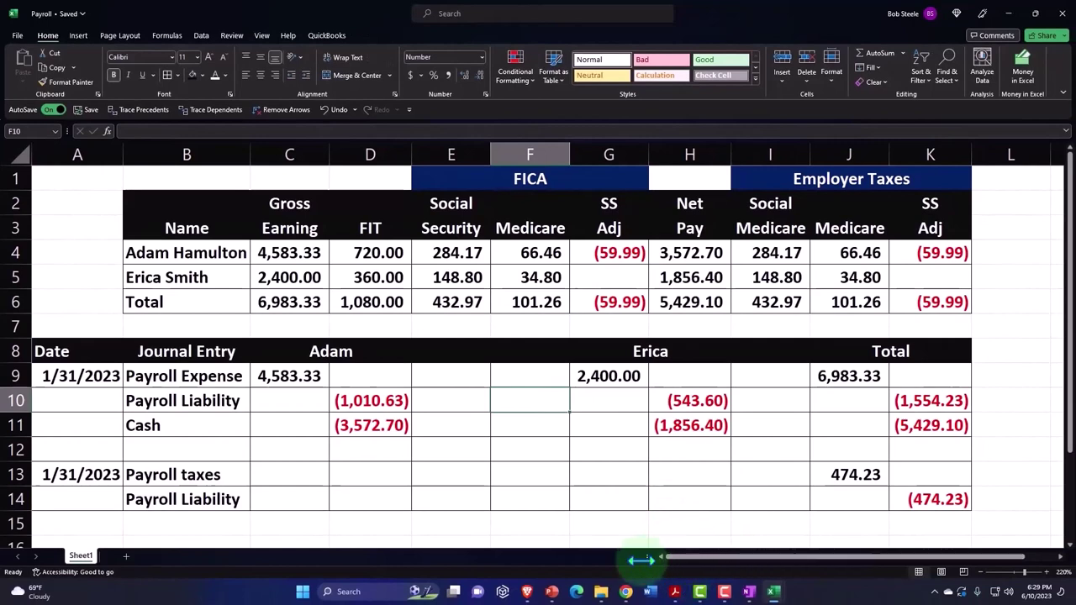
pyautogui.moveTo(627, 592)
pyautogui.click(582, 525)
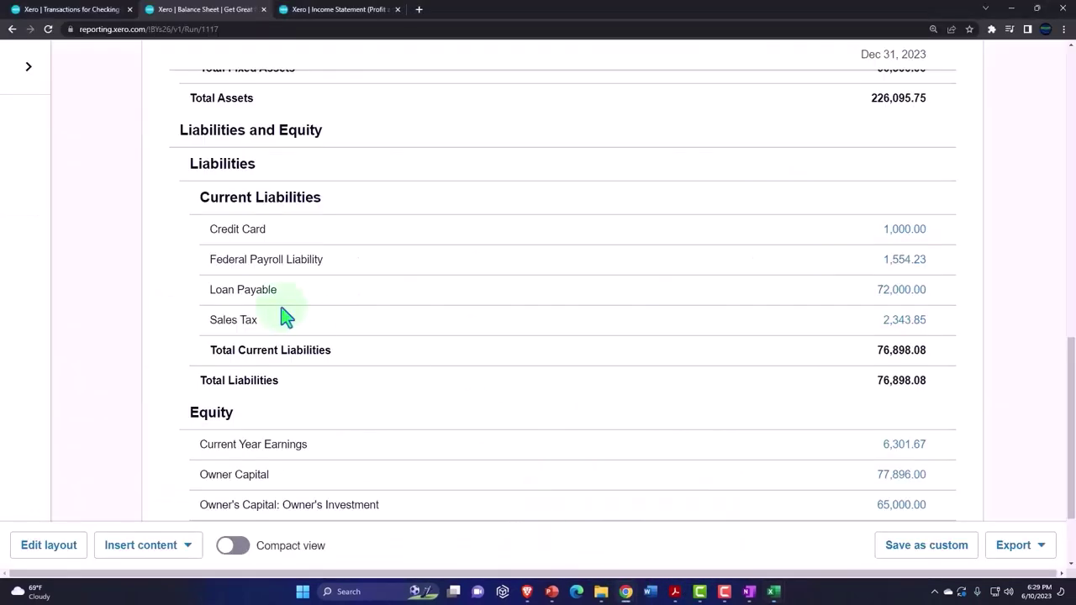
# Open the Journal Report from Accounting > Reports via a 'journ' search and add a new journal.
pyautogui.scroll(3, 283, 312)
pyautogui.click(84, 11)
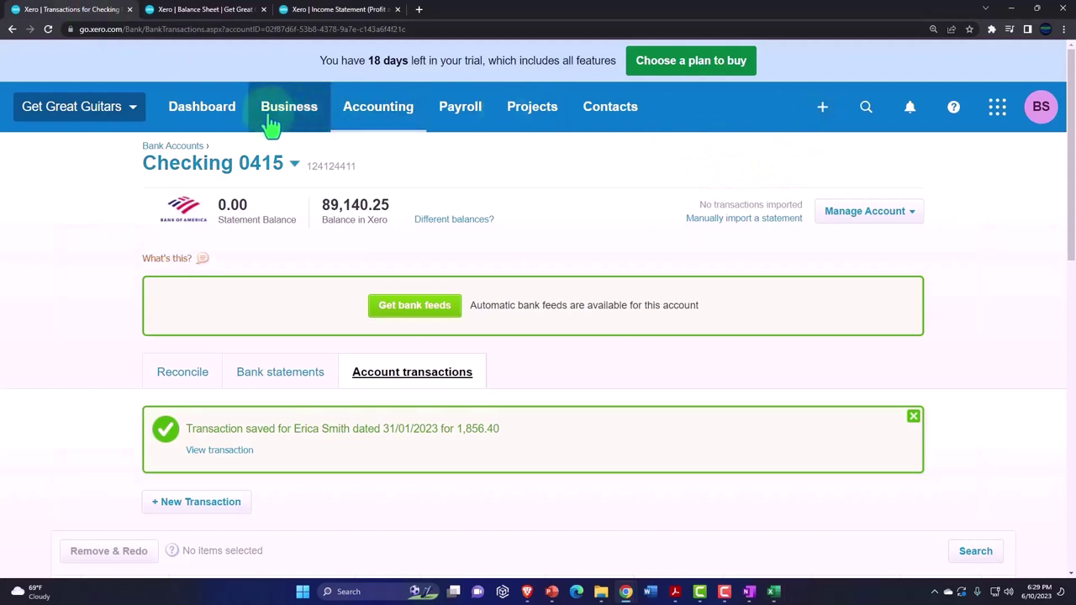
pyautogui.click(374, 110)
pyautogui.click(370, 197)
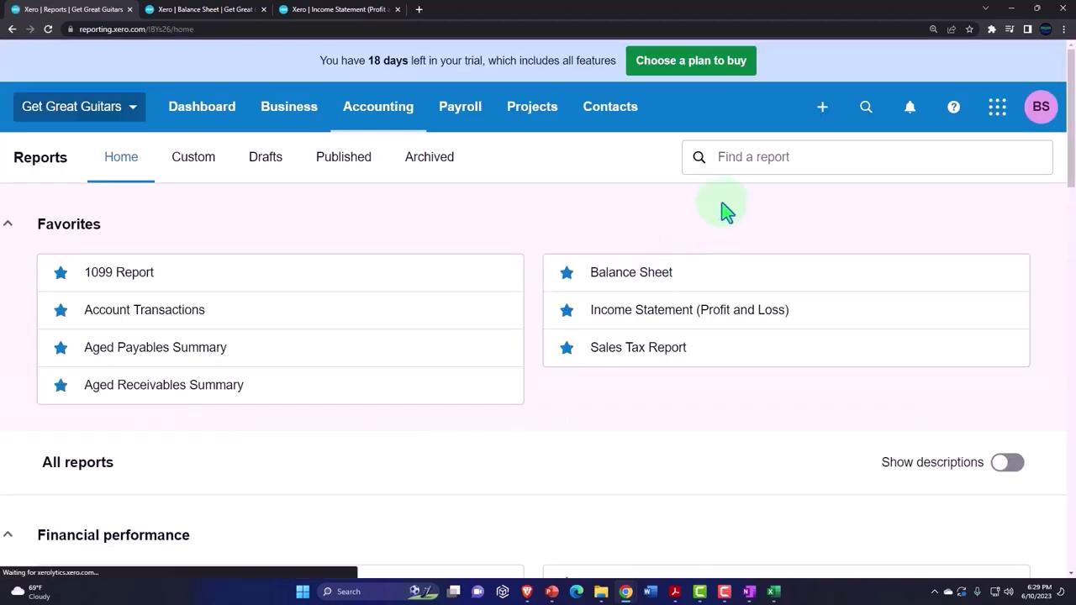
pyautogui.click(768, 160)
pyautogui.write('journ')
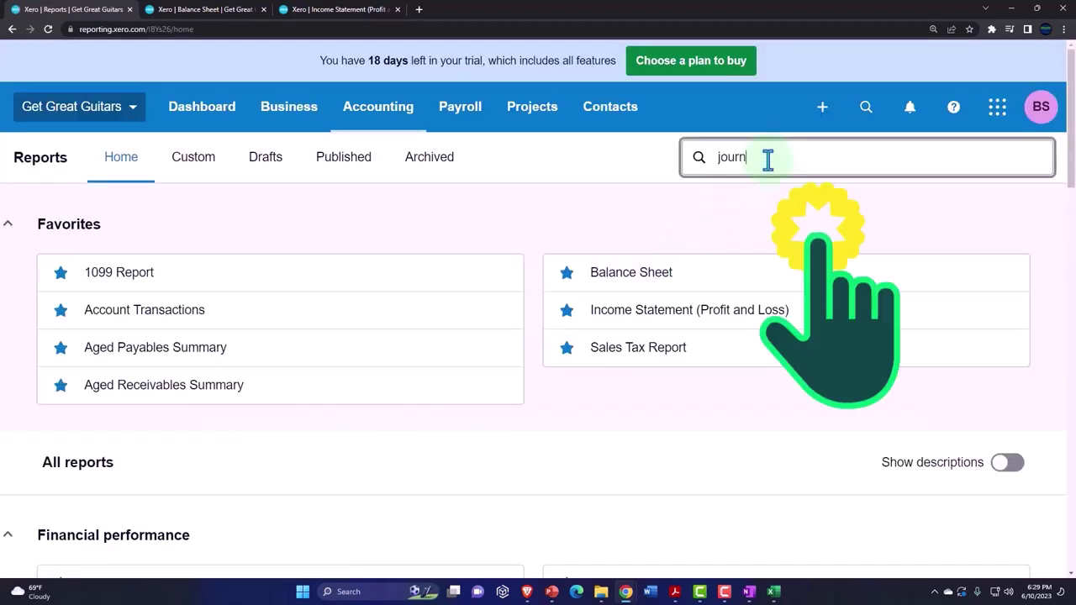
pyautogui.click(759, 248)
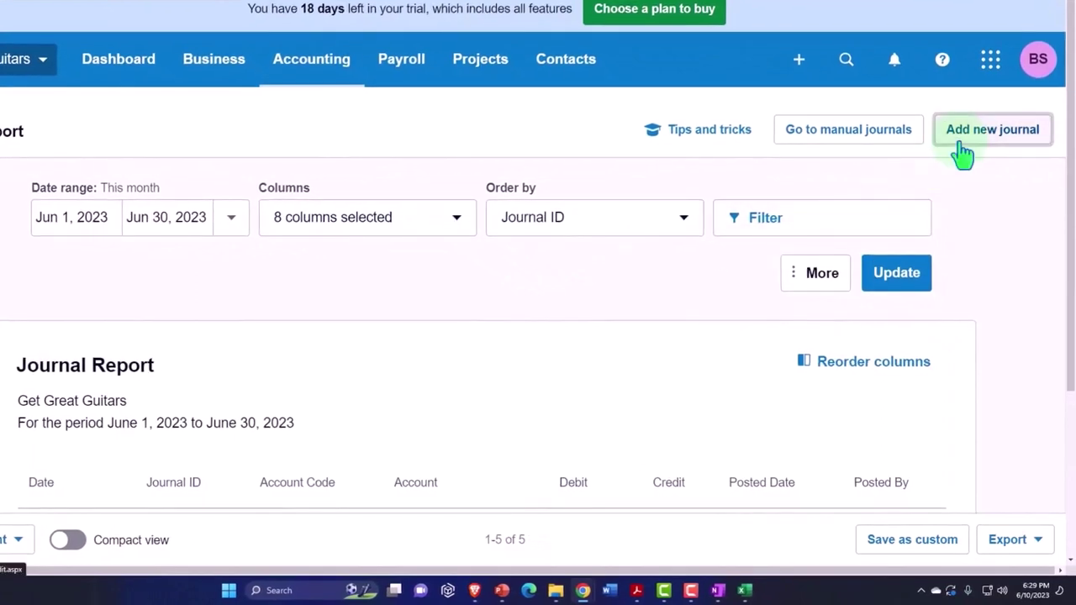
pyautogui.click(963, 154)
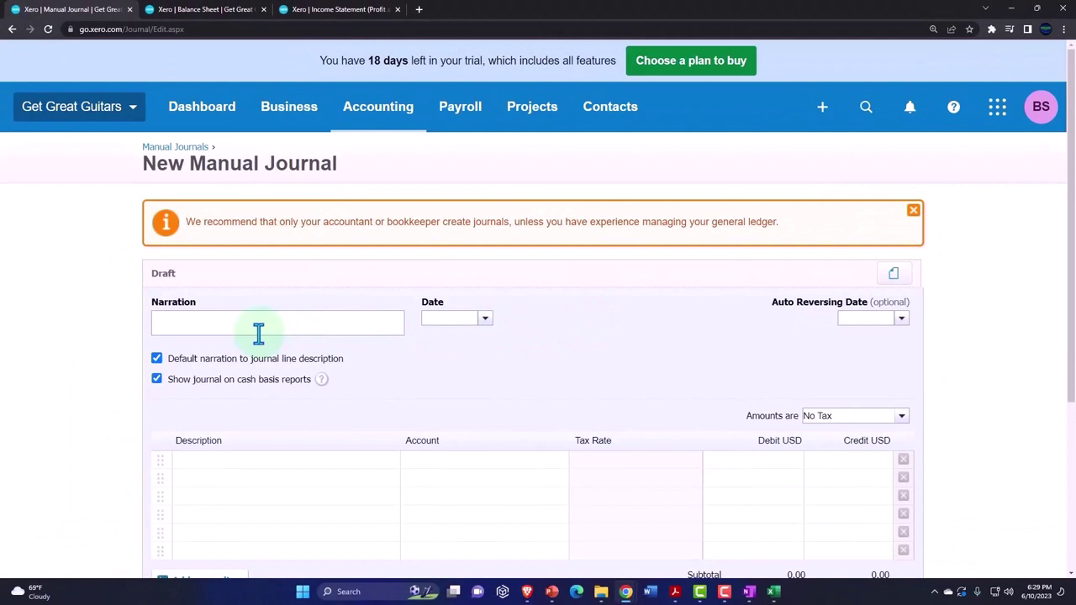
# Date the Payroll tax journal January 31, 2023.
pyautogui.scroll(-1, 259, 334)
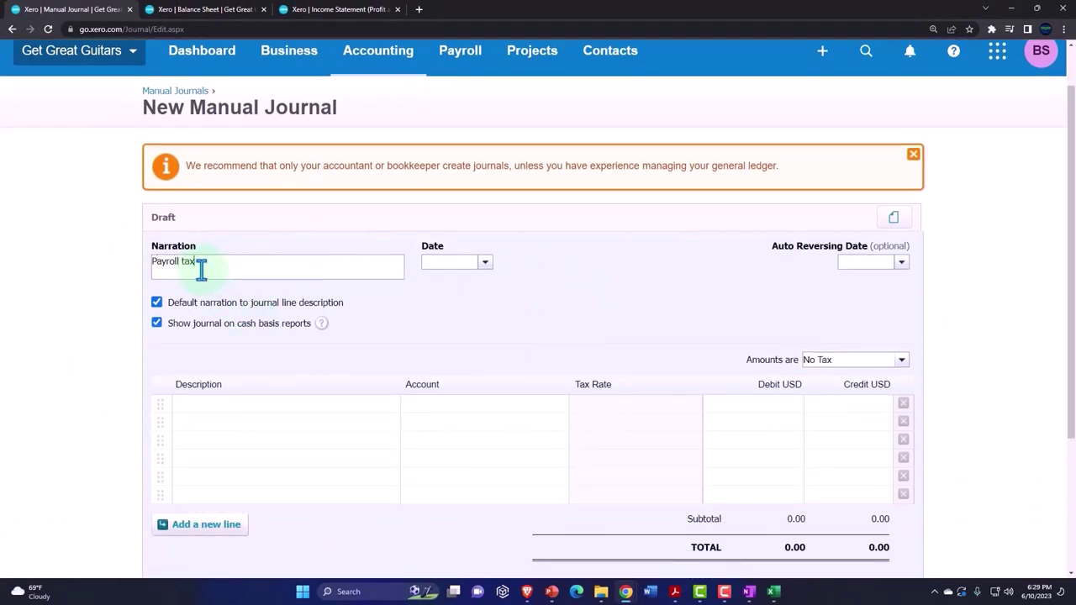
pyautogui.click(484, 264)
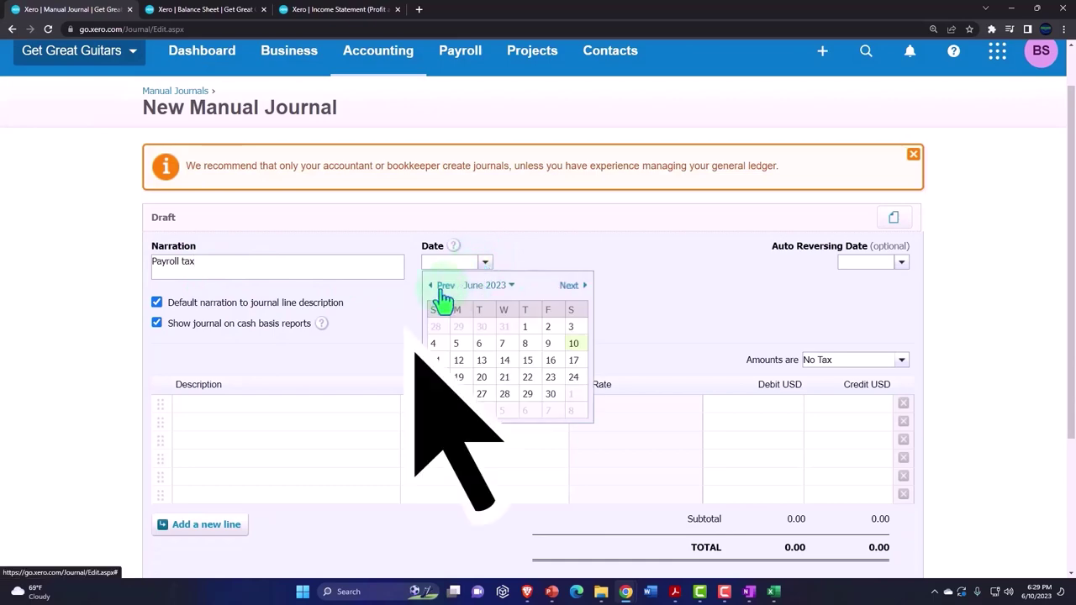
pyautogui.click(443, 286)
pyautogui.click(443, 286)
pyautogui.click(443, 286)
pyautogui.click(443, 286)
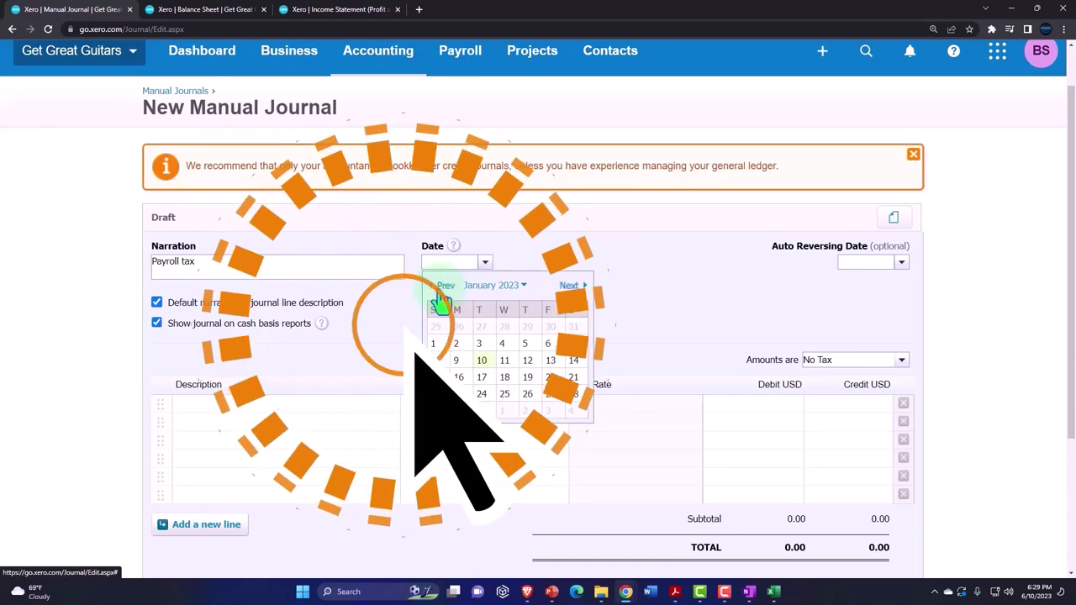
pyautogui.click(481, 411)
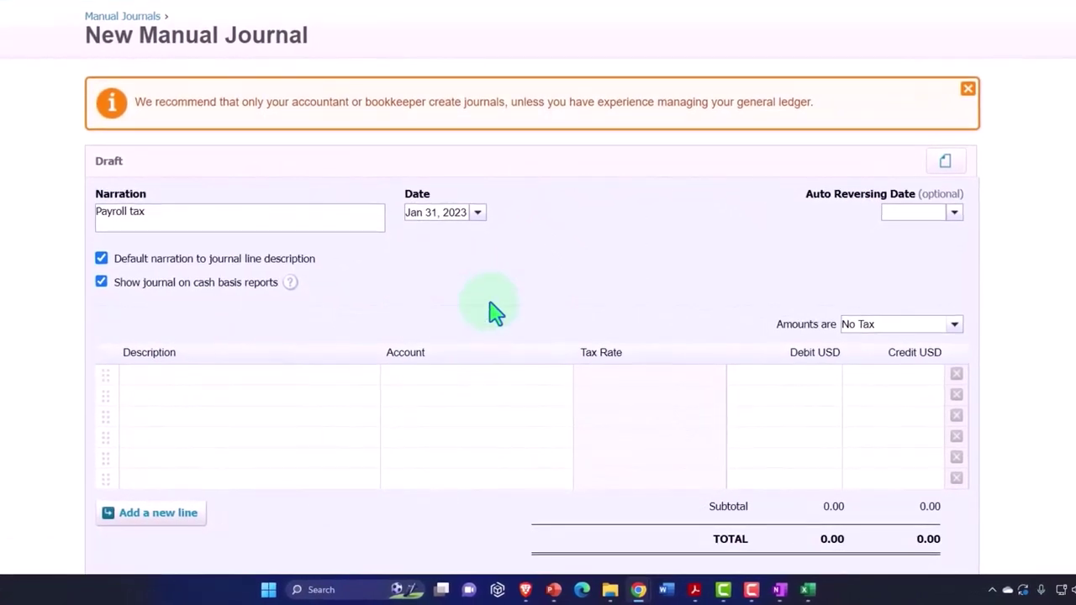
# Fill line 1's description from the narration and charge it to 6720 - Payroll Tax Expense.
pyautogui.scroll(-1, 540, 304)
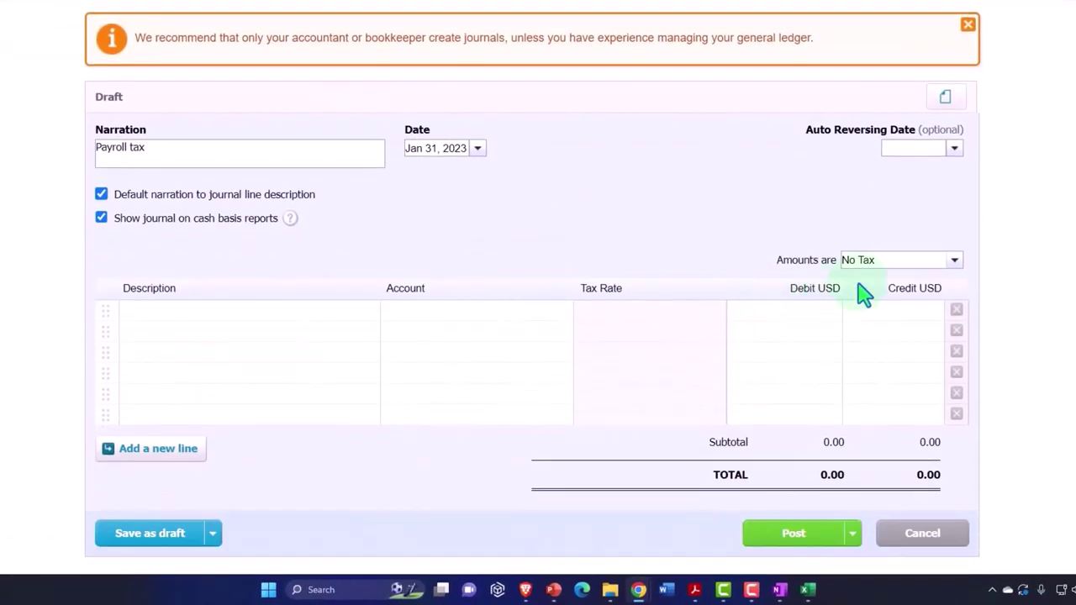
pyautogui.click(173, 316)
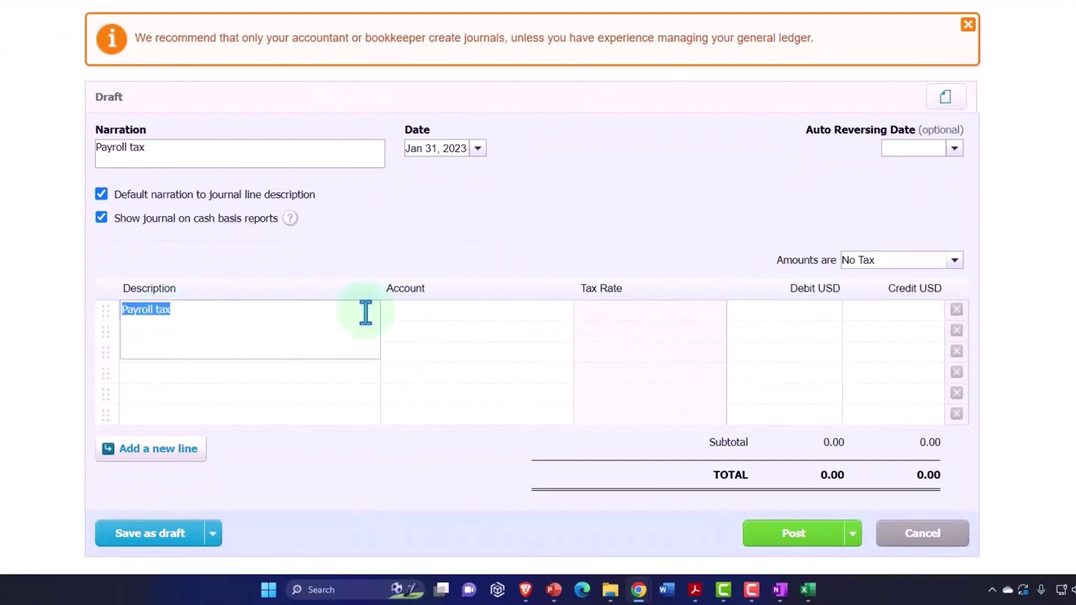
pyautogui.click(439, 314)
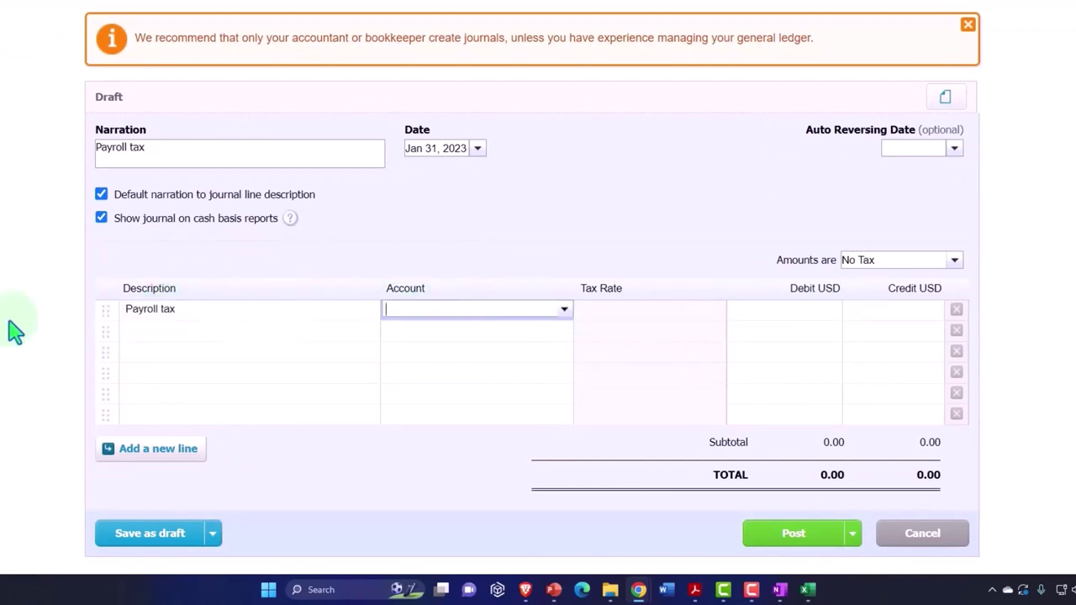
pyautogui.write('p')
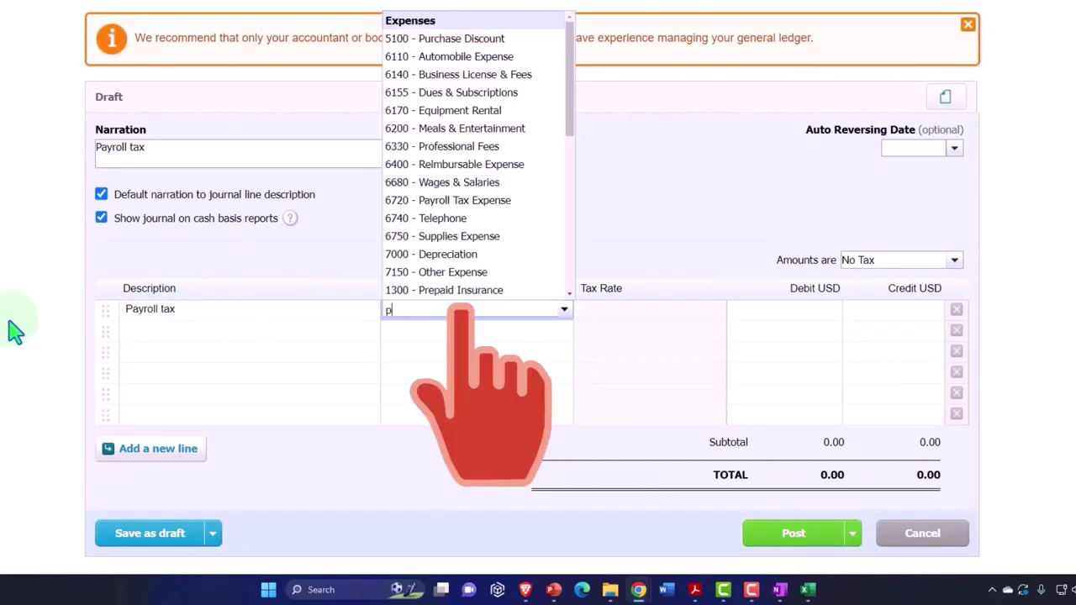
pyautogui.write('a')
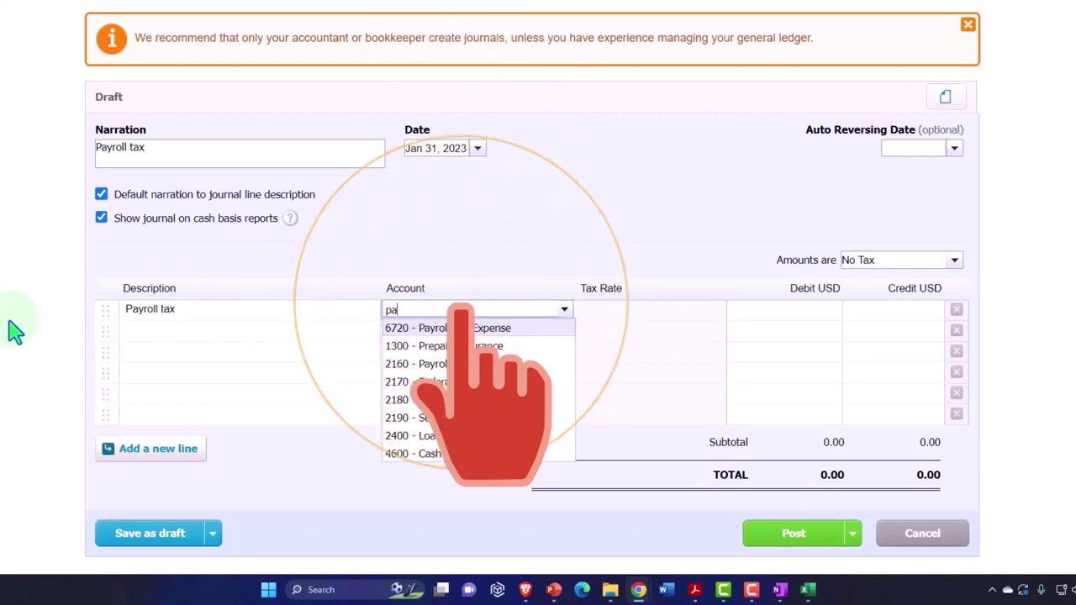
pyautogui.write('ayr')
pyautogui.press('BackSpace')
pyautogui.press('BackSpace')
pyautogui.press('BackSpace')
pyautogui.write('y')
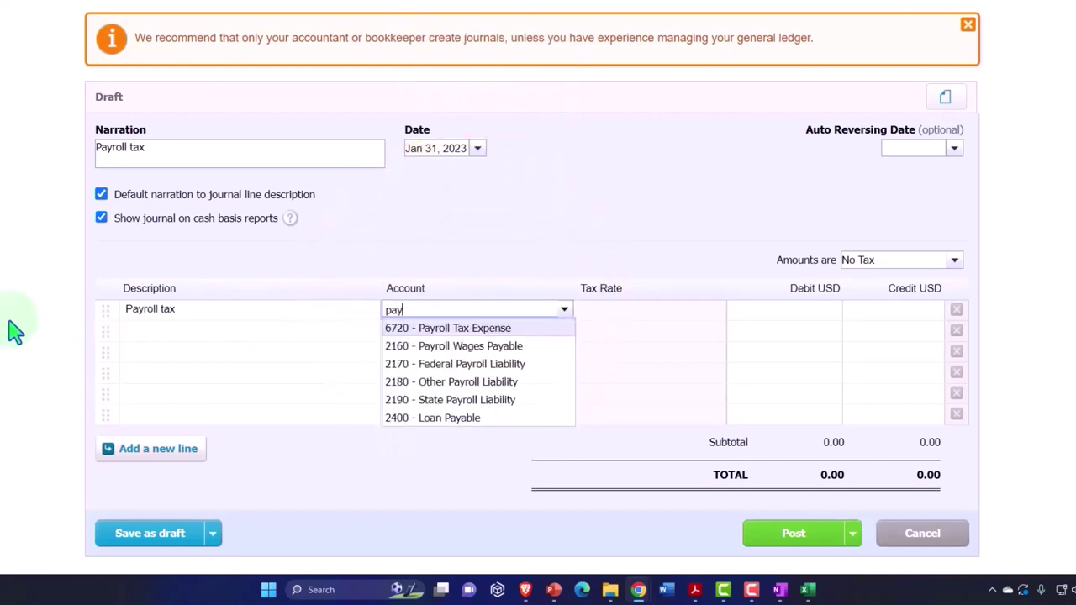
pyautogui.click(448, 330)
pyautogui.press('Tab')
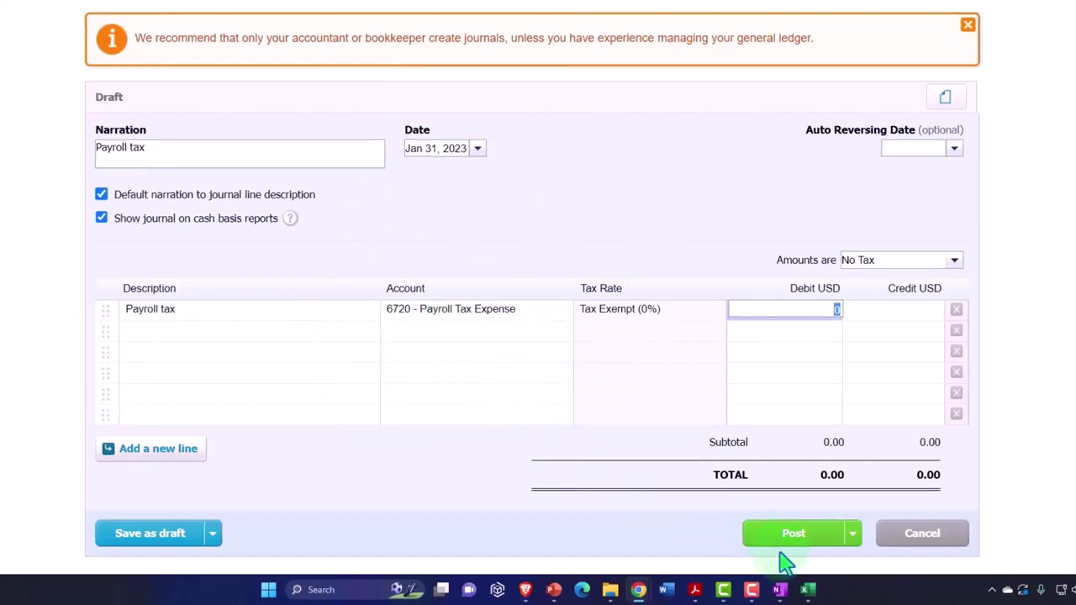
# Check the payroll tax amount in the Payroll workbook before entering line 1's debit.
pyautogui.moveTo(807, 590)
pyautogui.click(807, 550)
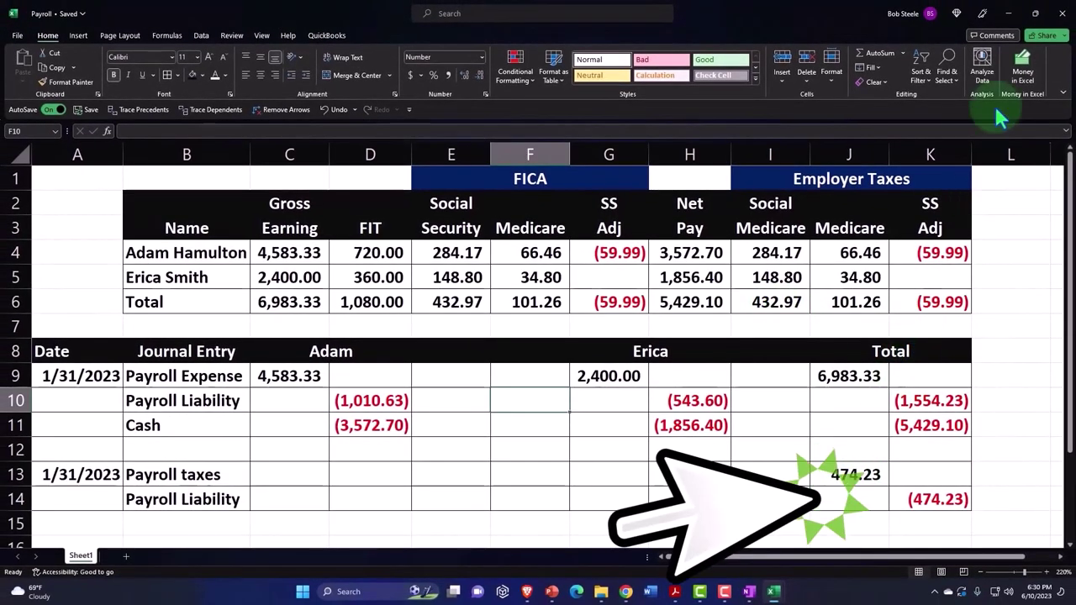
pyautogui.hotkey('alt', 'Tab')
pyautogui.click(765, 356)
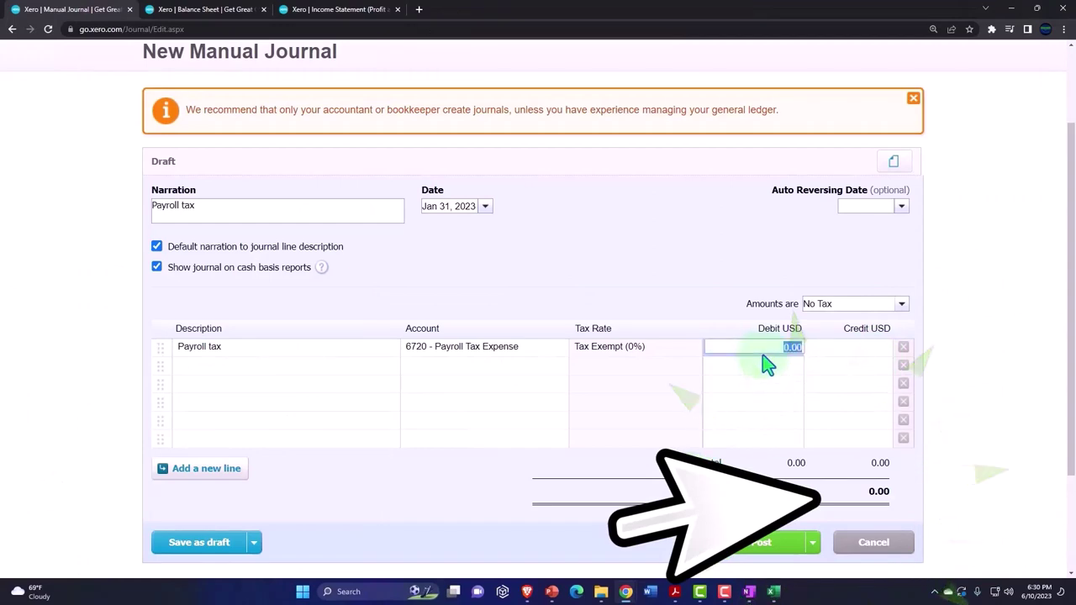
# Debit 474.23 on line 1, credit 474.23 to 2170 - Federal Payroll Liability, and post the journal.
pyautogui.write('474.23')
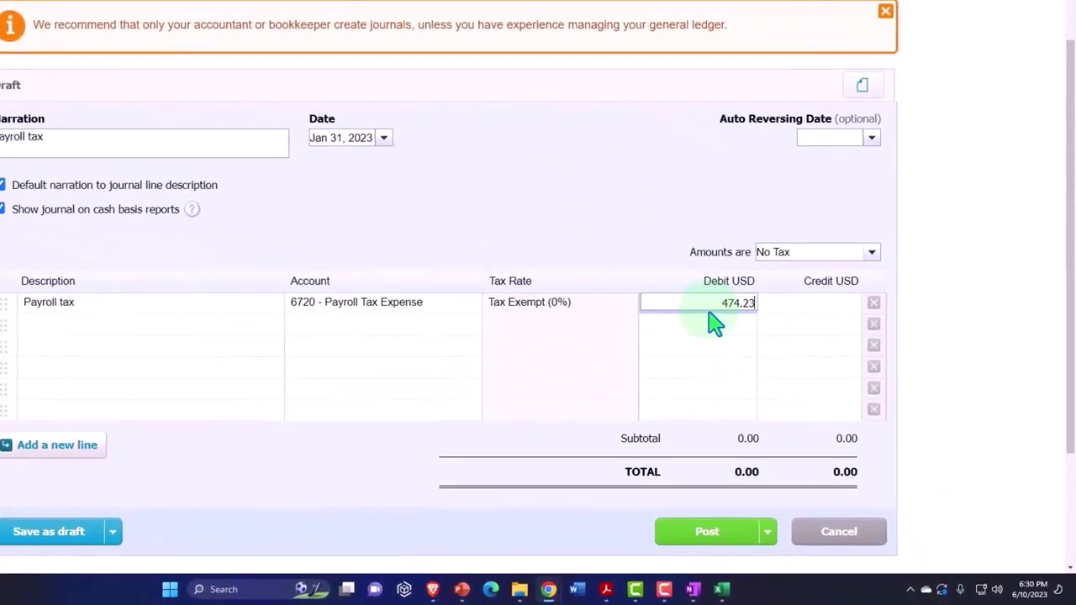
pyautogui.press('Tab')
pyautogui.press('Tab')
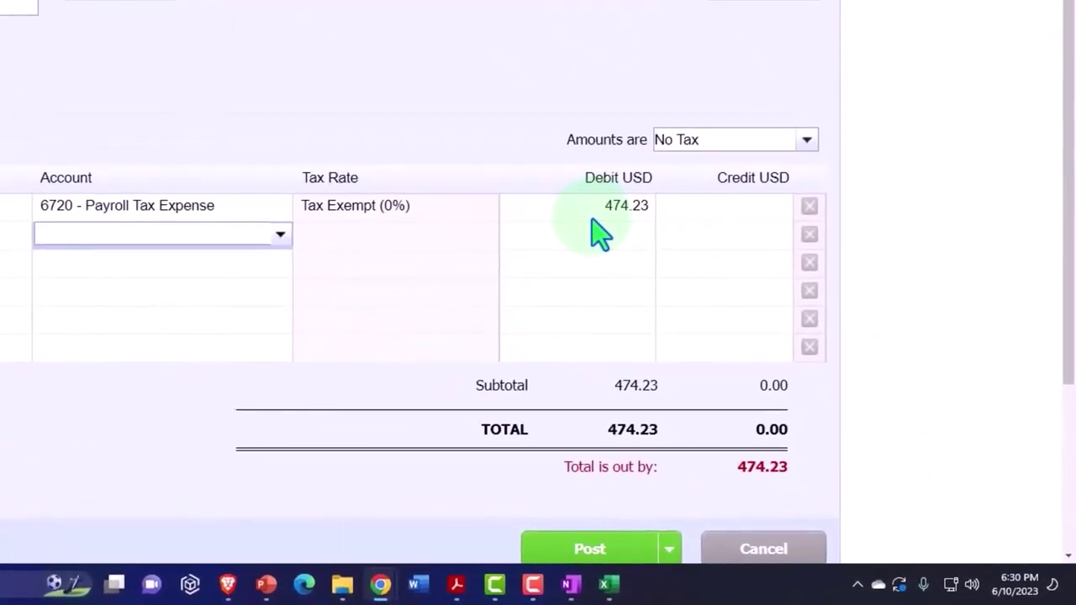
pyautogui.write('payro')
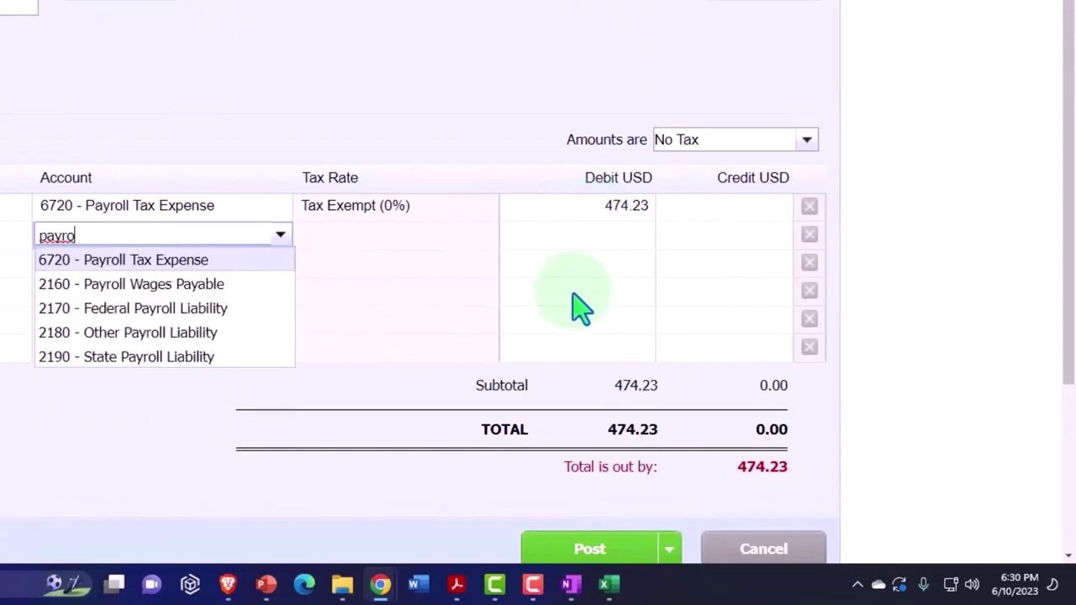
pyautogui.click(214, 311)
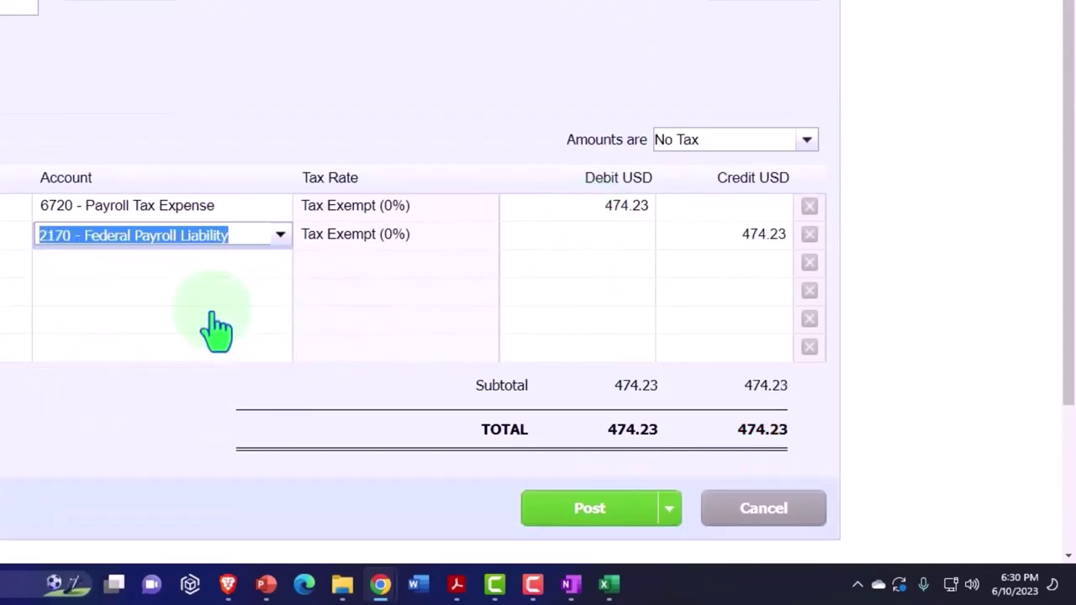
pyautogui.press('Tab')
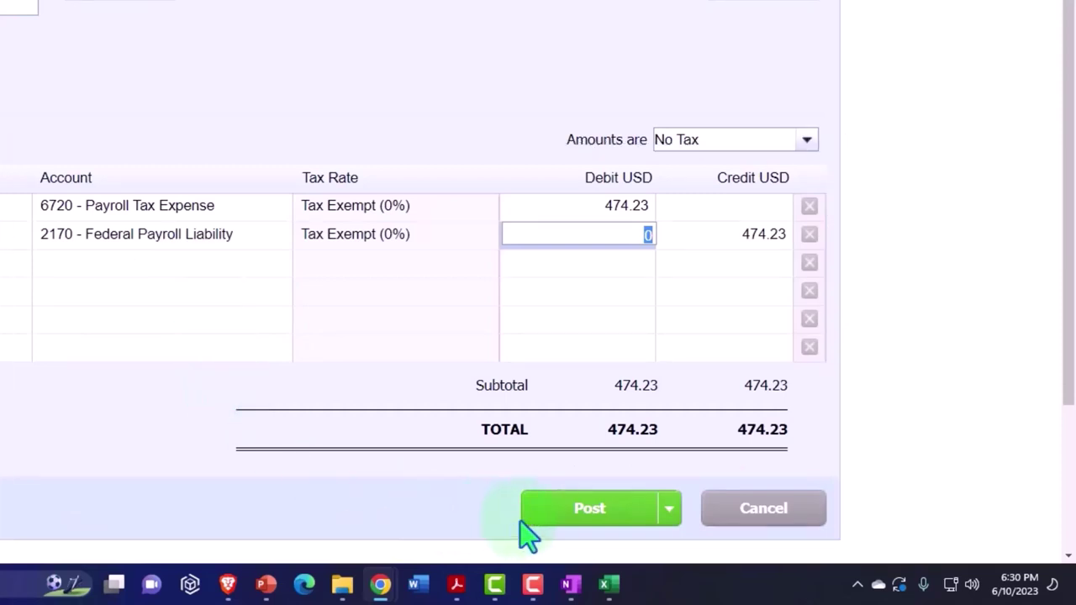
pyautogui.click(559, 515)
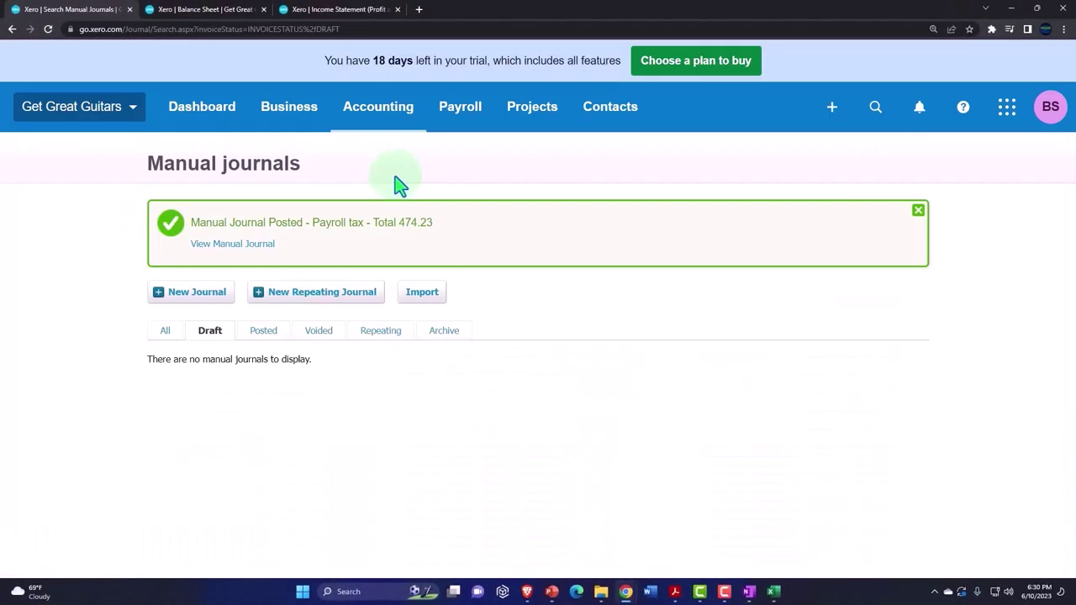
# Update the Balance Sheet showing Federal Payroll Liability at 2,028.46 and return to the Payroll workbook.
pyautogui.click(210, 10)
pyautogui.scroll(5, 764, 228)
pyautogui.scroll(2, 772, 240)
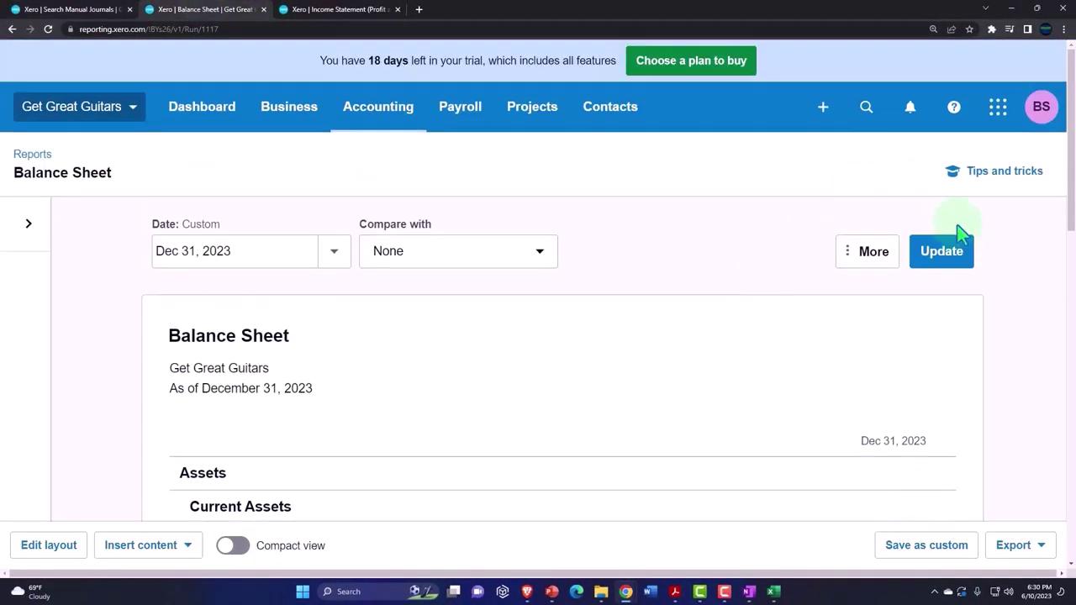
pyautogui.click(946, 246)
pyautogui.scroll(-6, 745, 357)
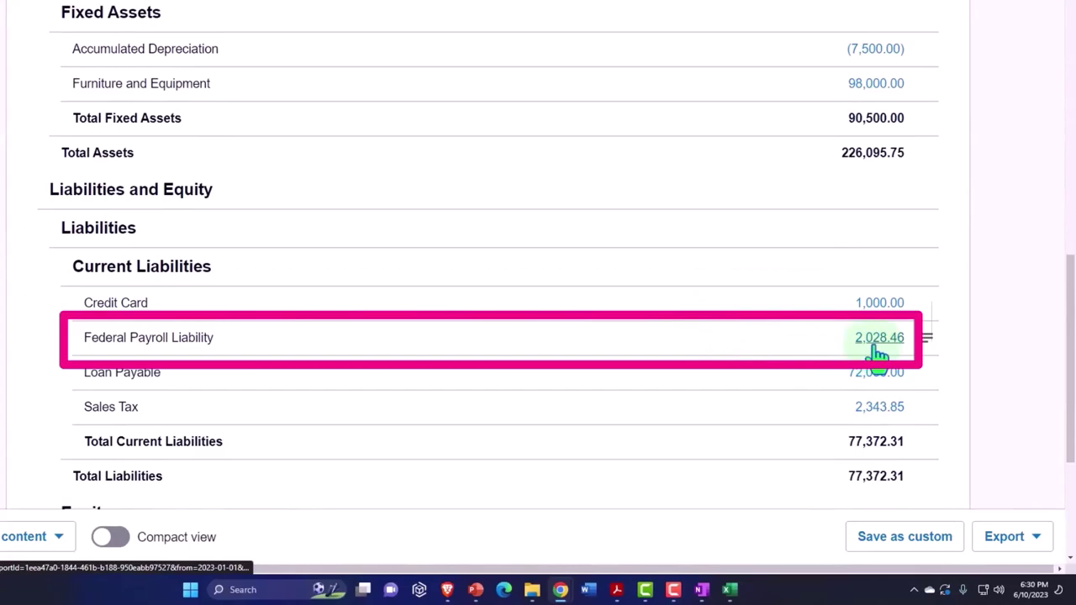
pyautogui.moveTo(730, 588)
pyautogui.click(755, 530)
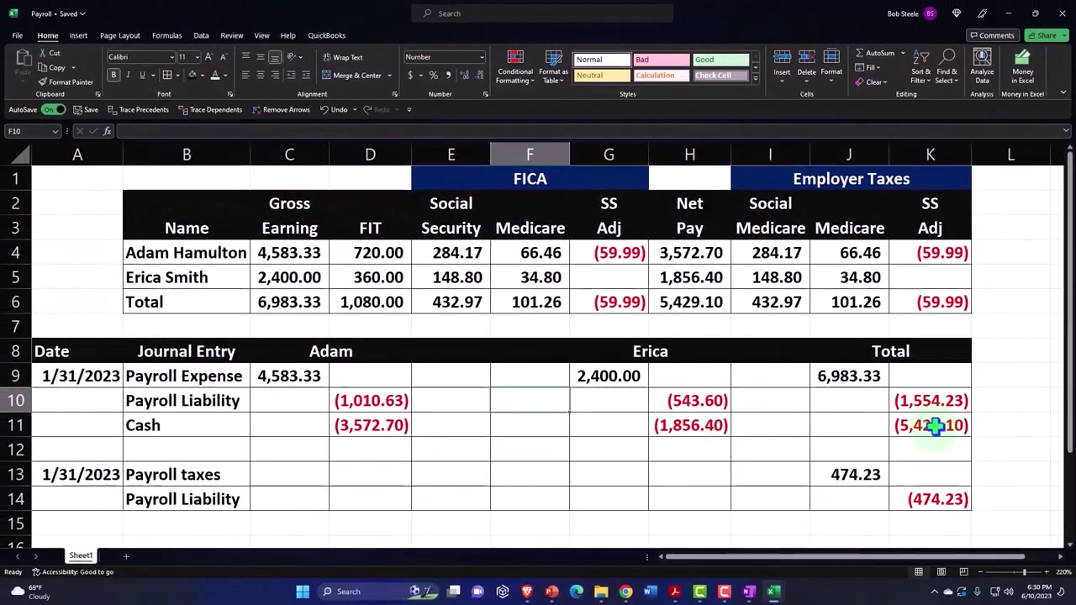
# Check the payroll liability total, the K14 payroll tax liability and the payroll taxes row in Excel.
pyautogui.click(930, 400)
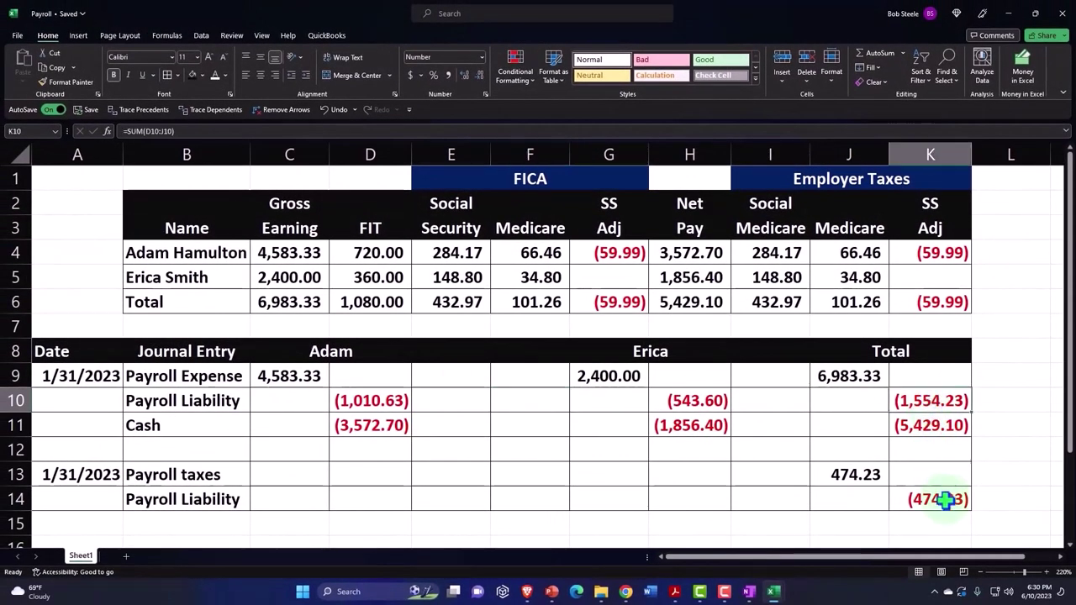
pyautogui.click(945, 500)
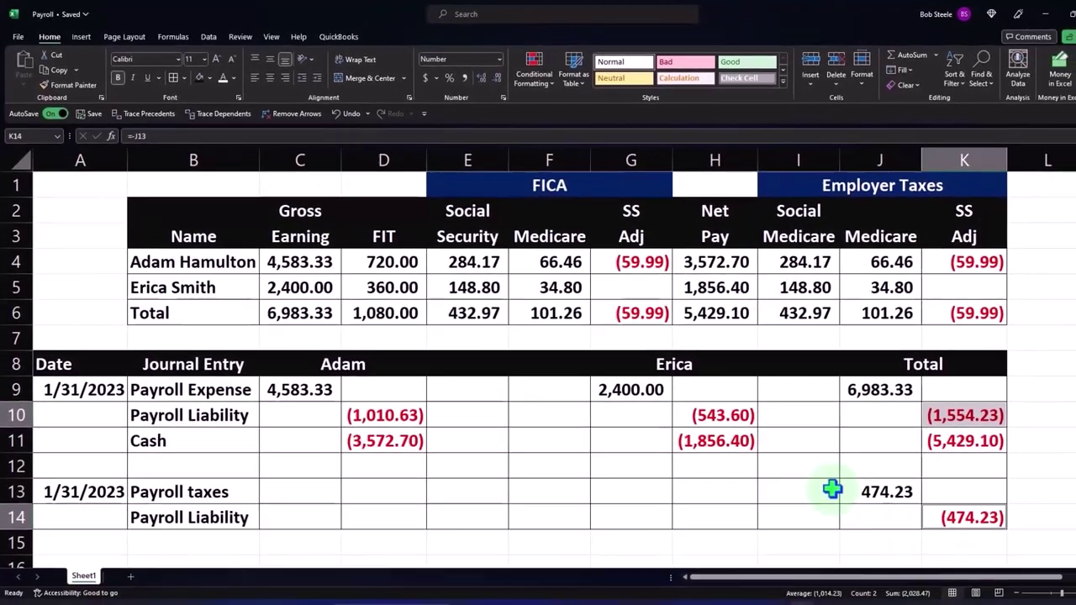
pyautogui.click(847, 522)
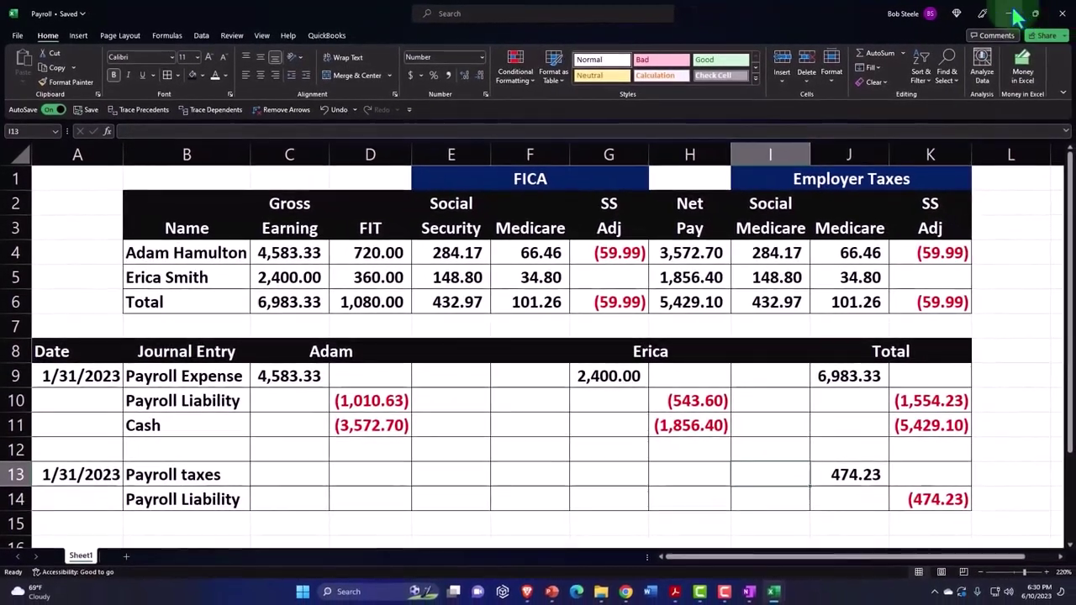
# Return to Xero's Income Statement, showing Wages & Salaries 6,983.33 and Net Income 6,301.67.
pyautogui.hotkey('alt', 'Tab')
pyautogui.click(336, 10)
pyautogui.scroll(-5, 342, 356)
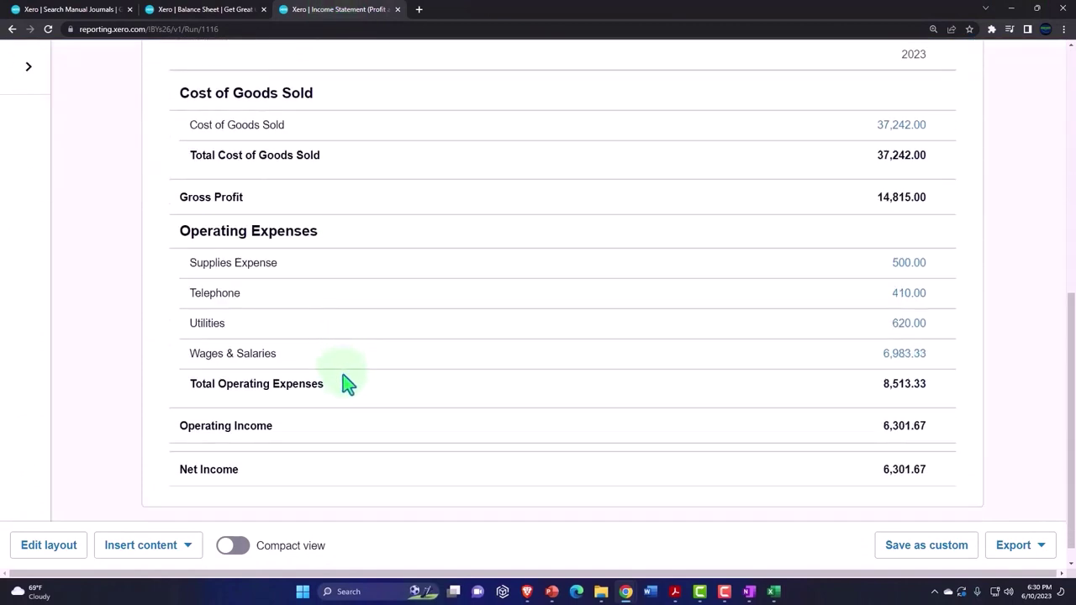
# Refresh the Income Statement: Payroll Tax Expense 474.23, Total Operating Expenses 8,987.56, Net Income 5,827.44.
pyautogui.scroll(5, 349, 383)
pyautogui.click(967, 262)
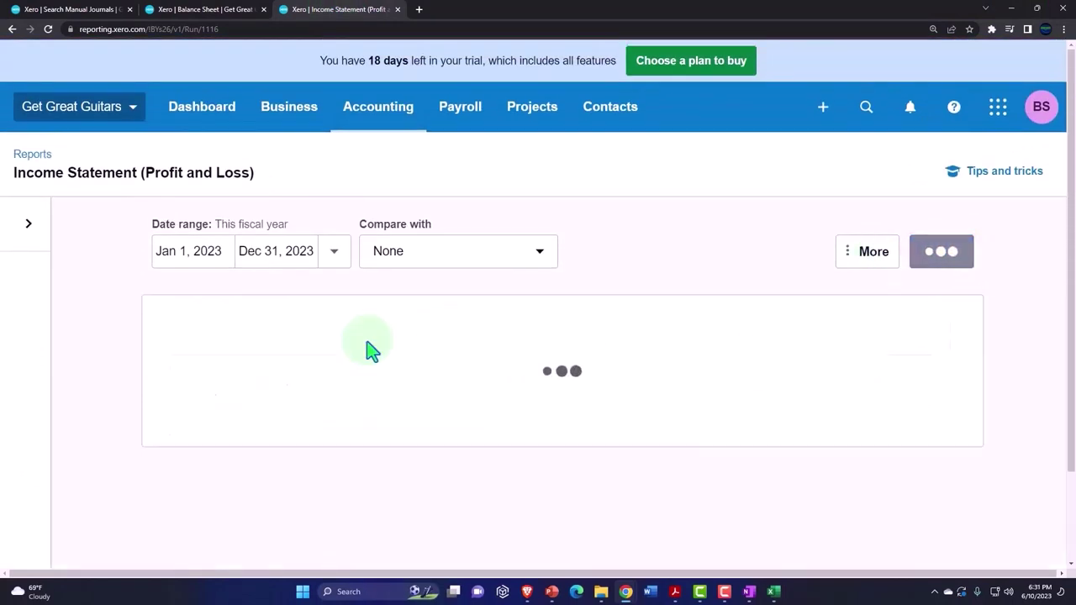
pyautogui.scroll(-5, 365, 350)
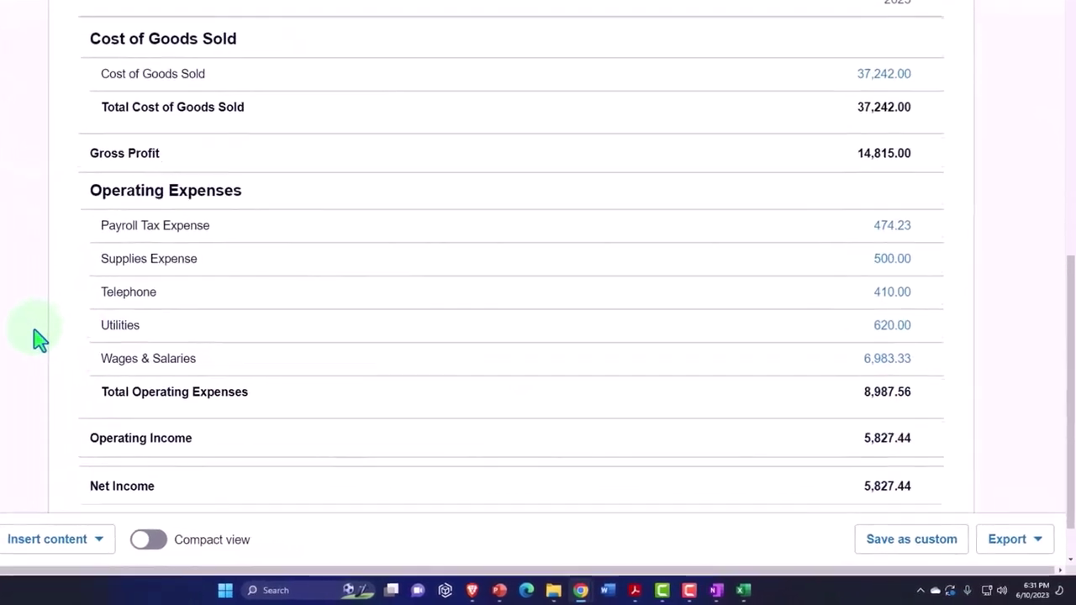
pyautogui.scroll(-1, 38, 339)
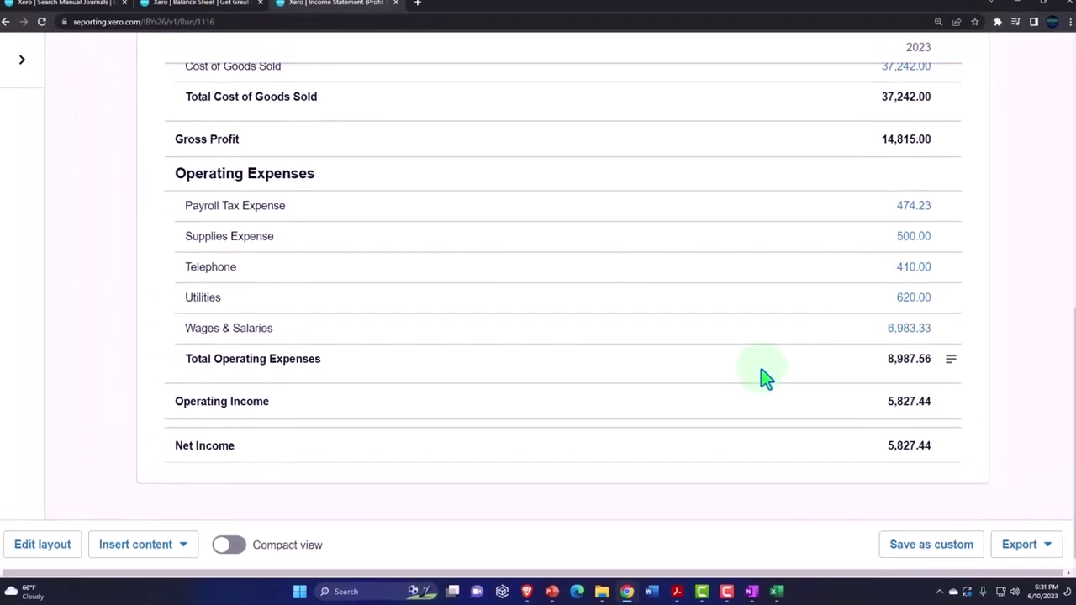
pyautogui.scroll(6, 758, 378)
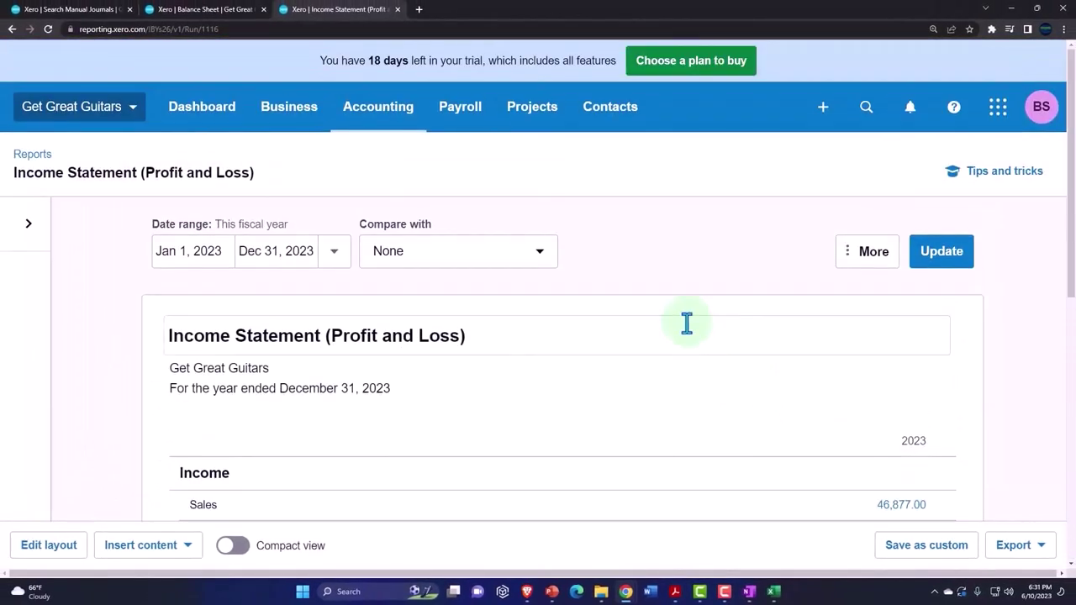
pyautogui.click(391, 126)
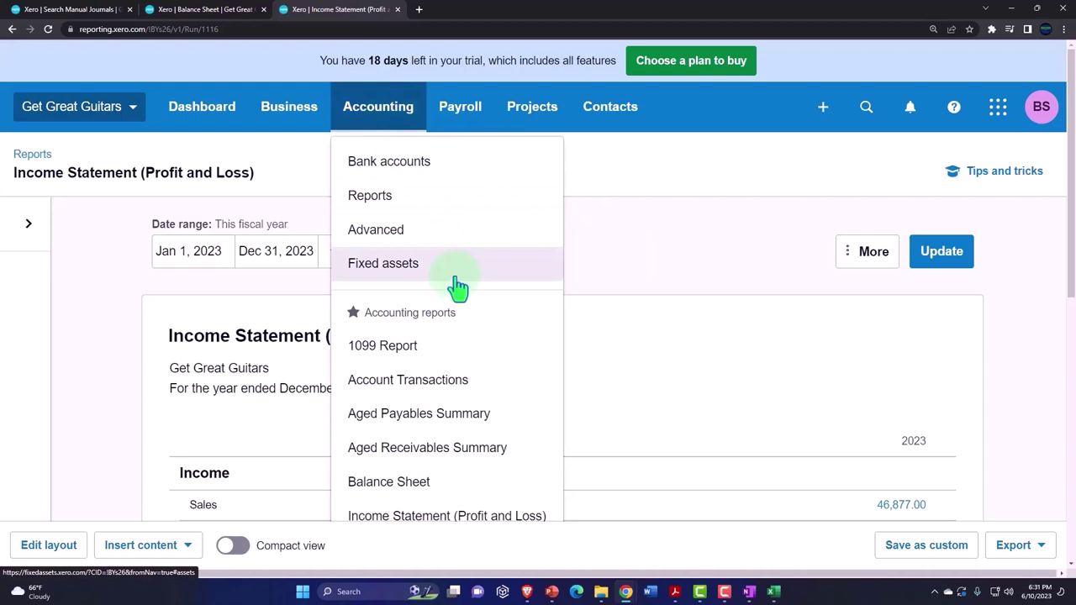
# Find the Trial Balance report by searching 'trial' in Reports and open it.
pyautogui.click(445, 199)
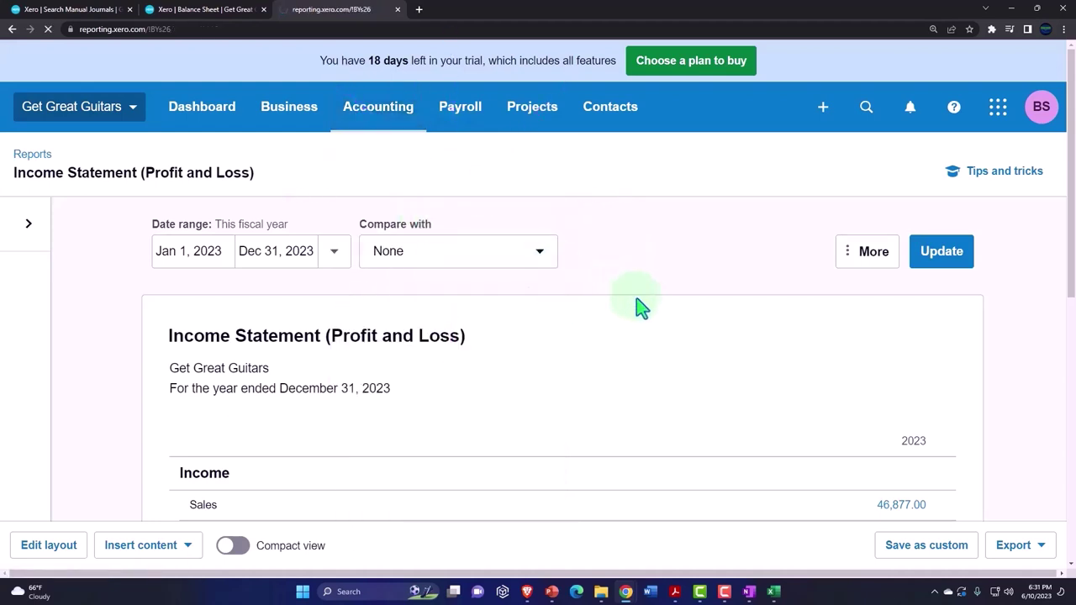
pyautogui.click(737, 158)
pyautogui.write('tri')
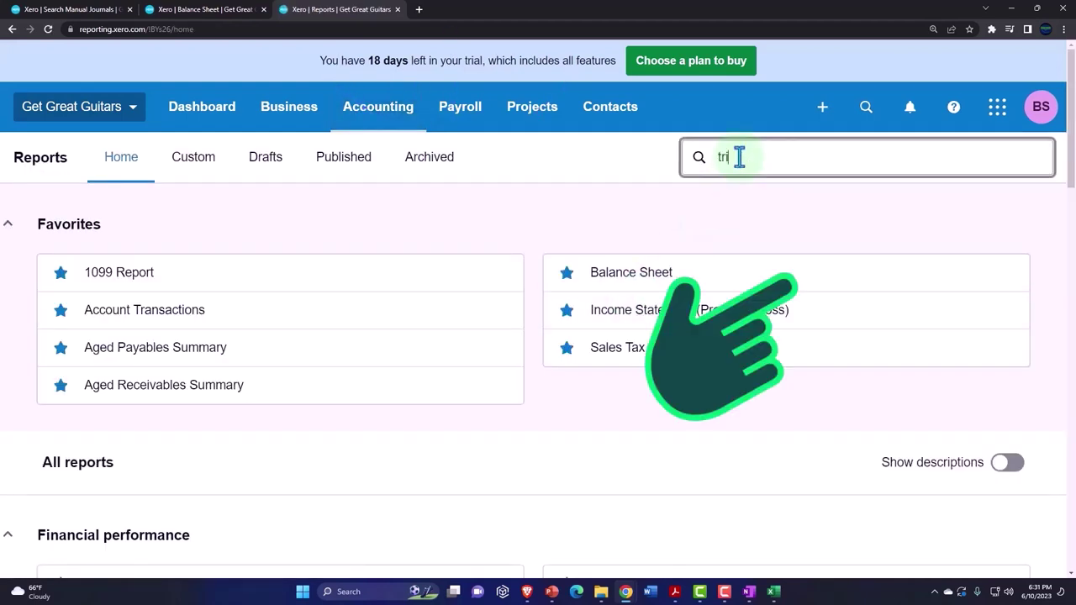
pyautogui.write('al')
pyautogui.click(776, 246)
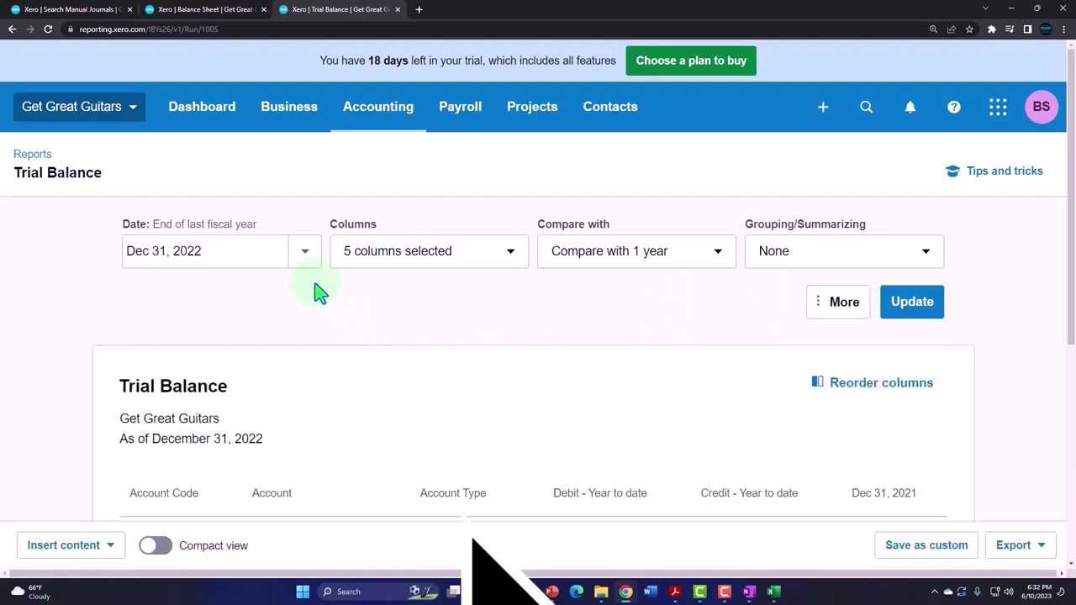
# Rerun the Trial Balance as of a custom date of December 31, 2023.
pyautogui.click(307, 254)
pyautogui.click(394, 524)
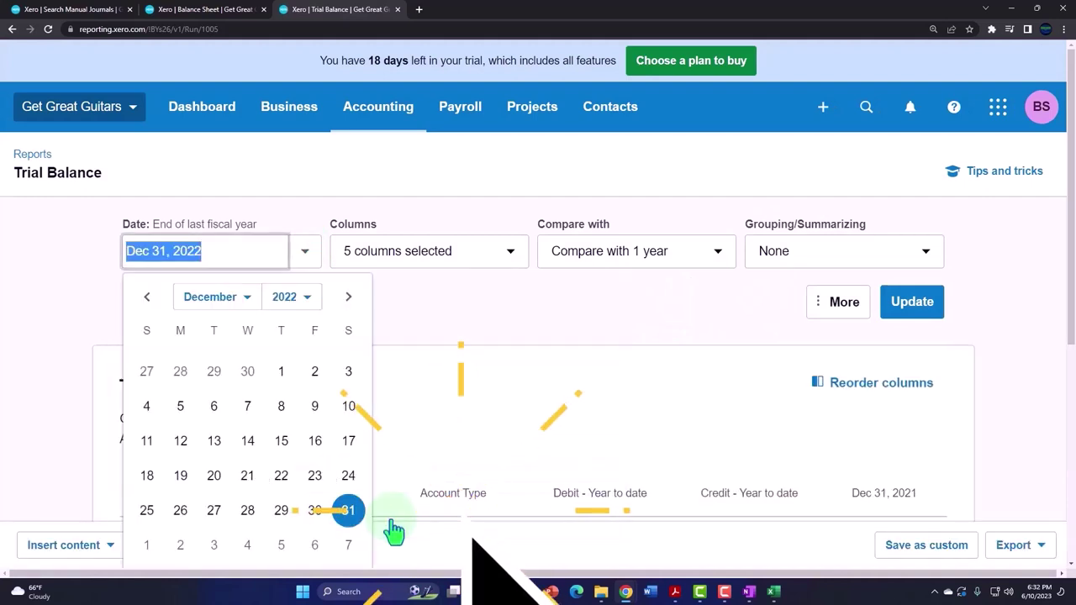
pyautogui.click(306, 298)
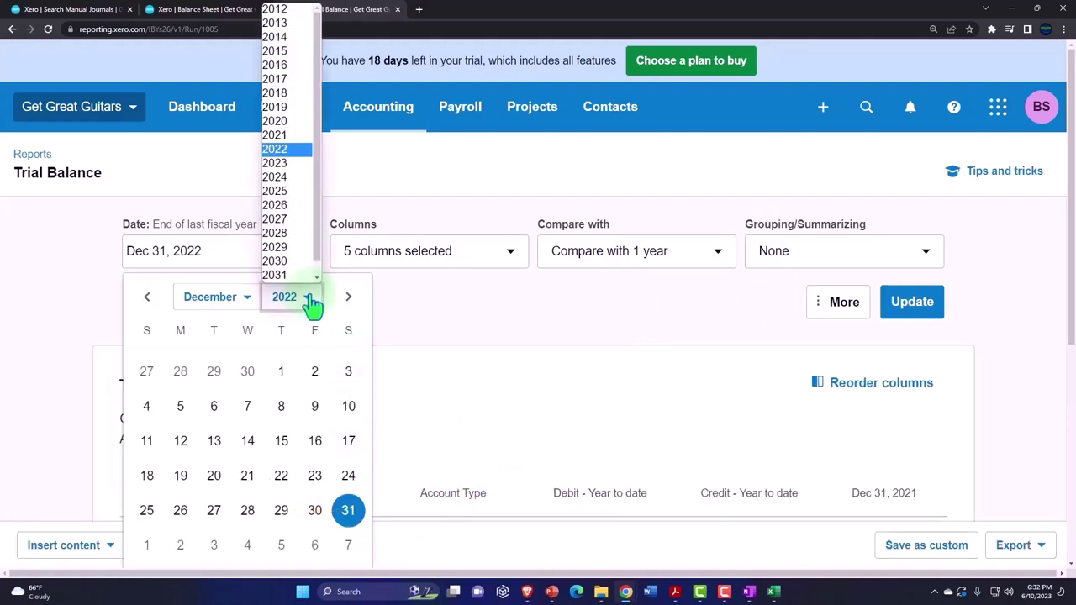
pyautogui.click(278, 165)
pyautogui.click(155, 546)
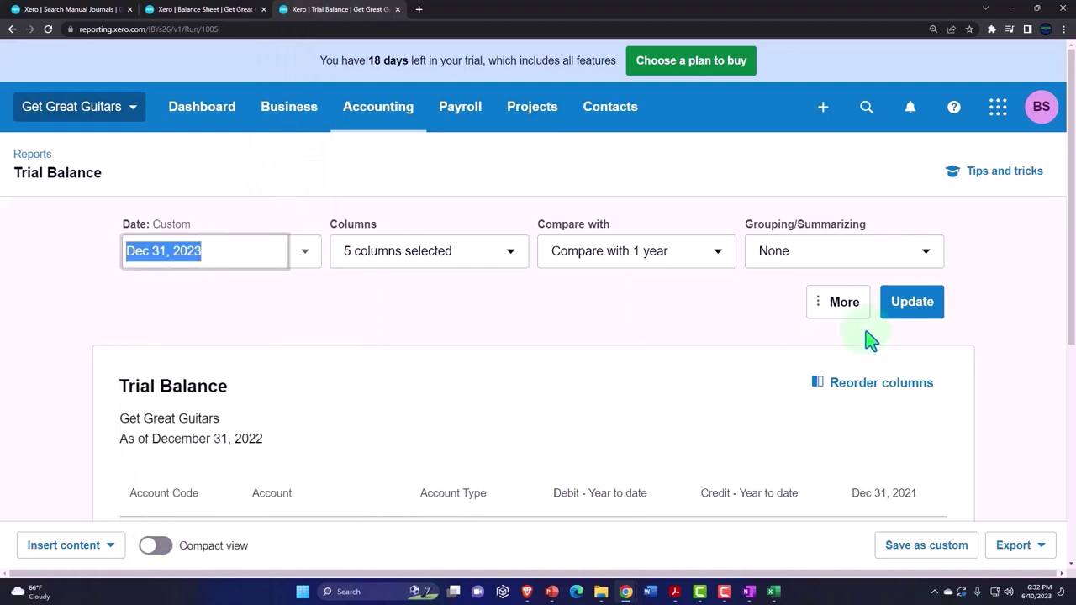
pyautogui.click(937, 308)
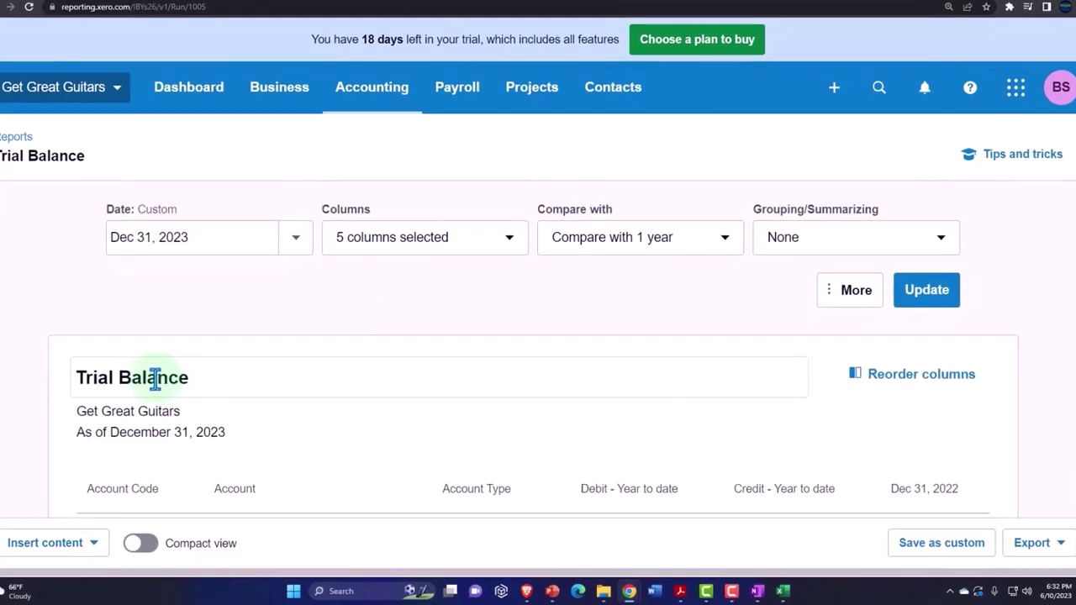
# Review the accounts: Payroll Tax Expense 474.23, with debits and credits totalling 280,423.31.
pyautogui.scroll(-3, 112, 380)
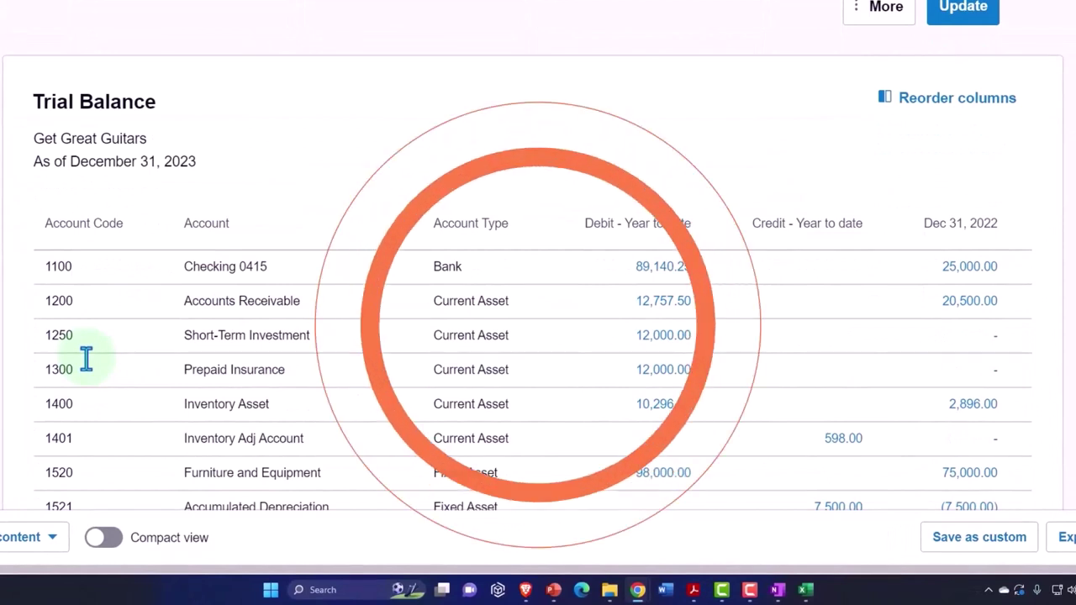
pyautogui.scroll(-1, 88, 364)
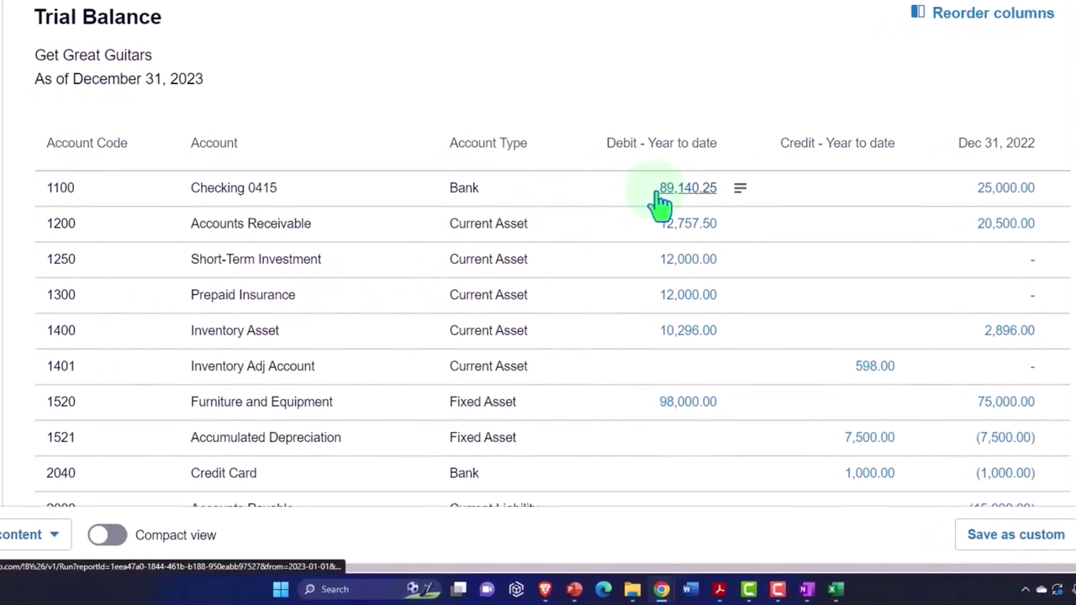
pyautogui.scroll(-2, 629, 259)
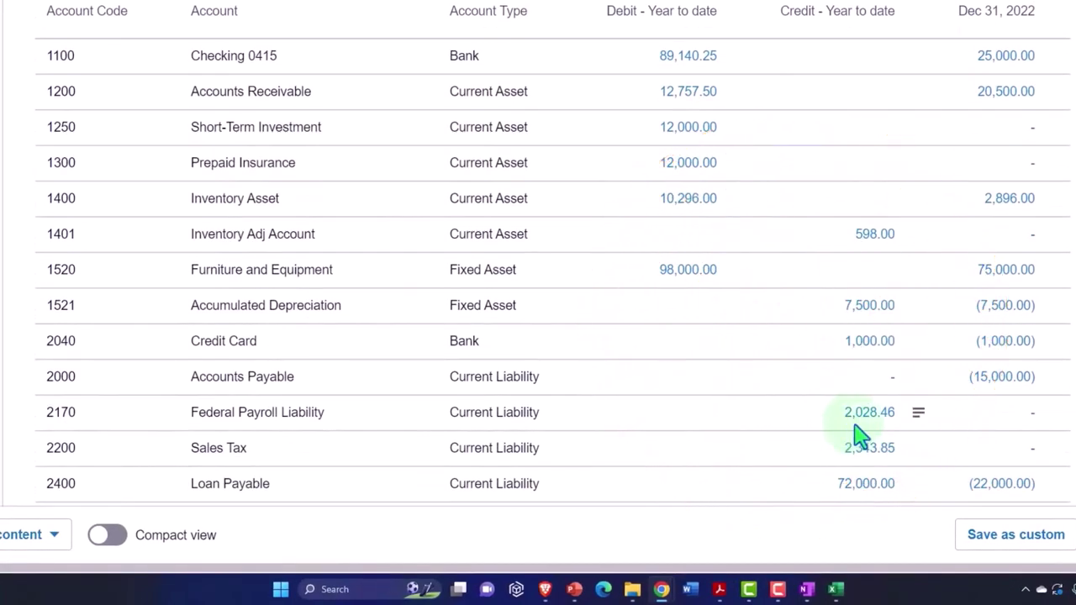
pyautogui.scroll(-5, 858, 433)
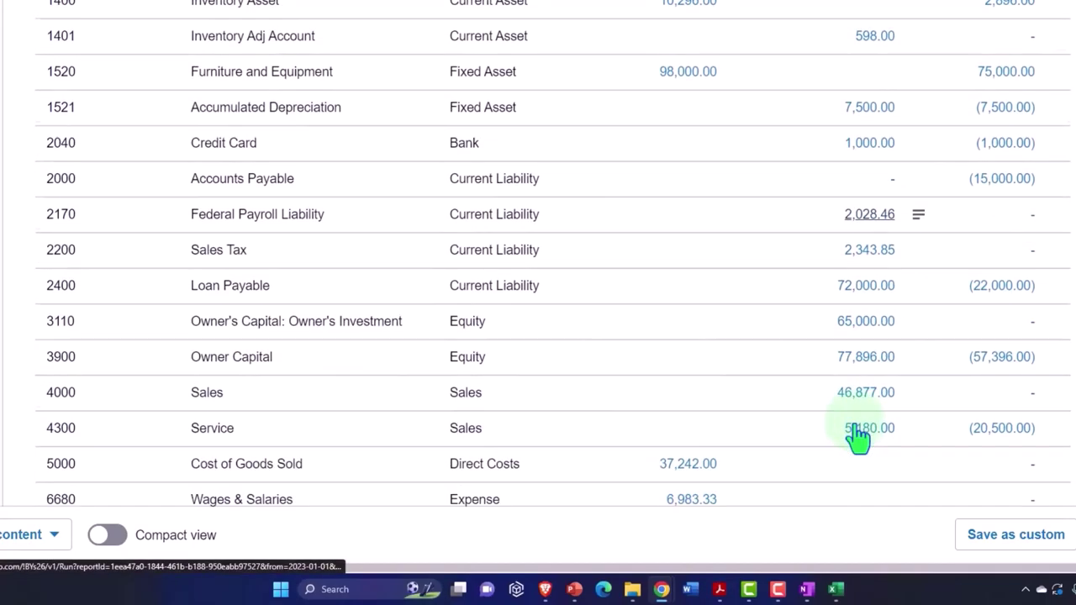
pyautogui.scroll(-2, 858, 433)
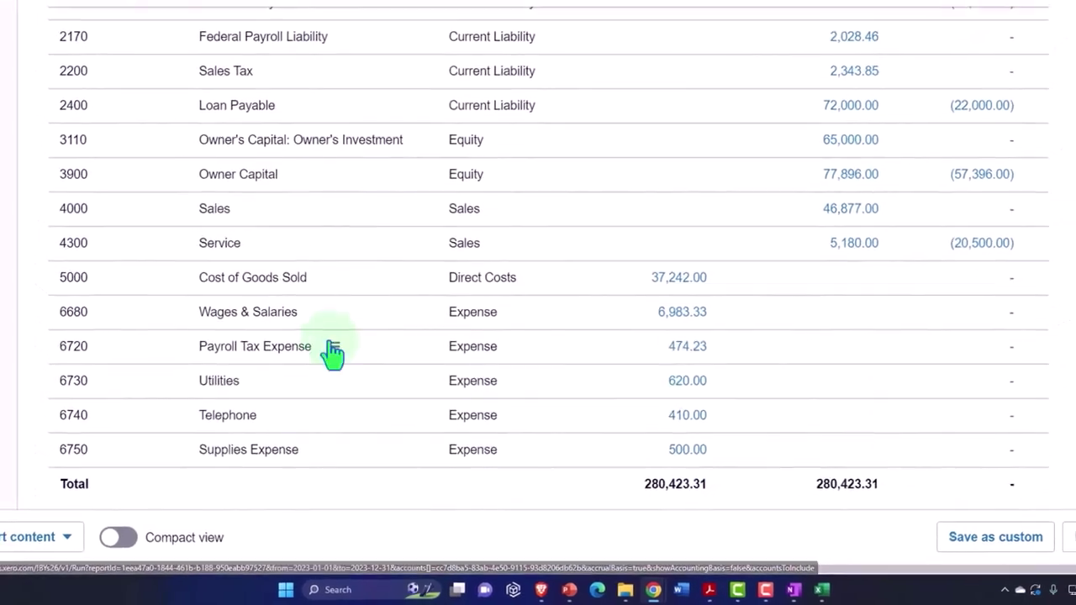